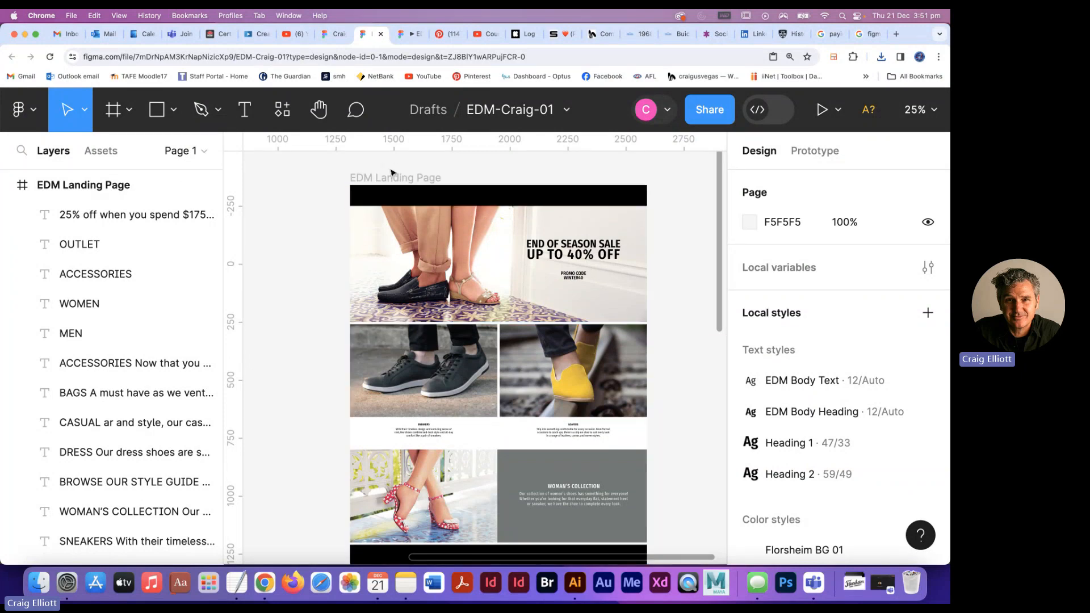
Switch to Illustrator to examine the header navigation in the Florsheim EDM reference, and return to the Figma design in Chrome
key("super+Tab")
left_click(327, 312)
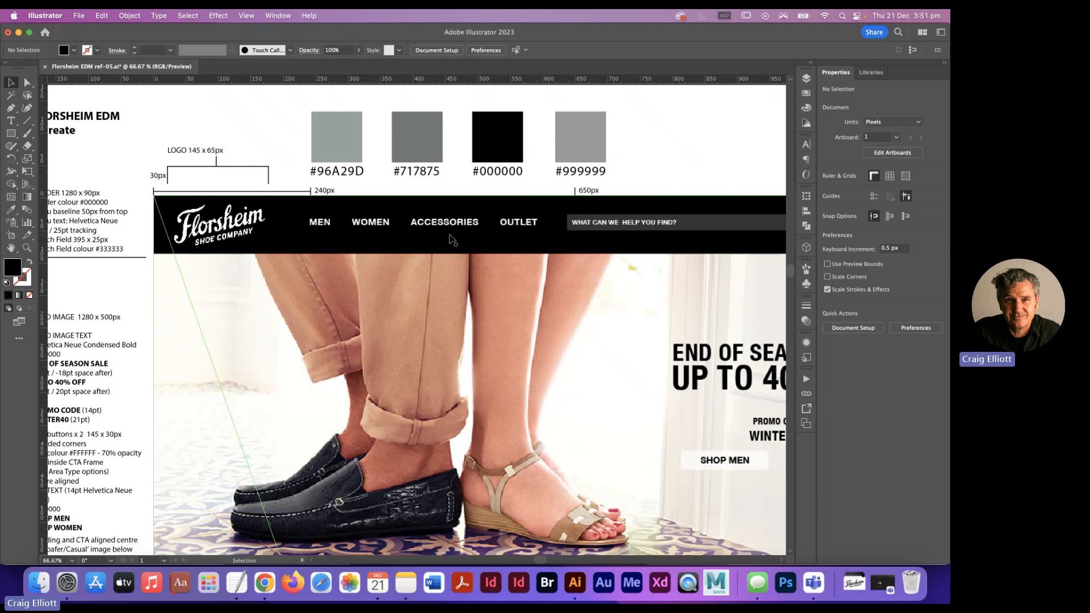
key("super+Tab")
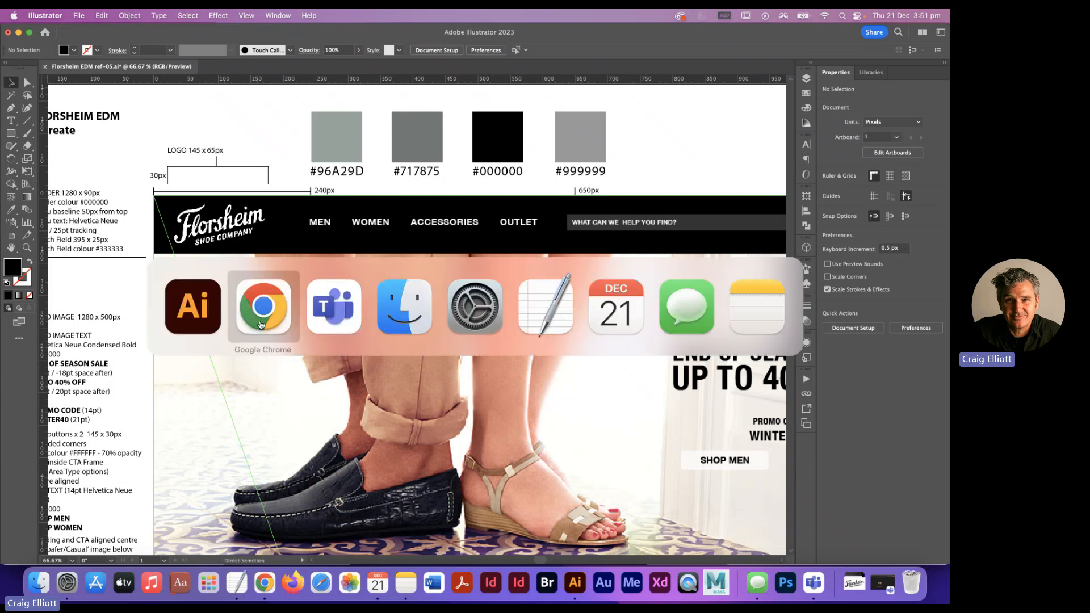
left_click(260, 325)
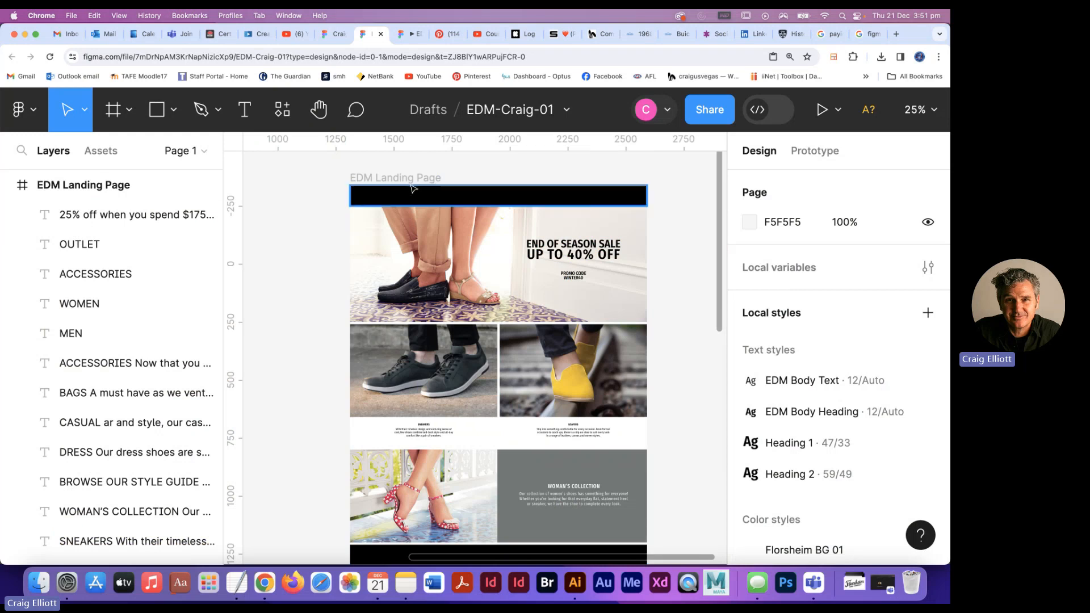
Add a text layer reading "MEN" on the empty canvas just above the EDM Landing Page frame
scroll(413, 188, "up", 2)
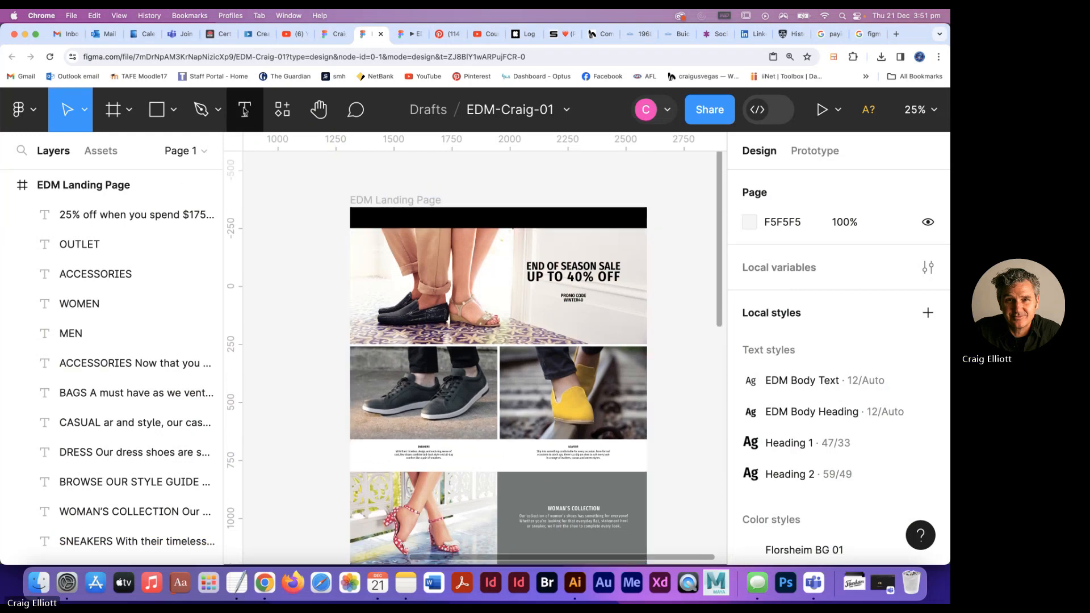
key("t")
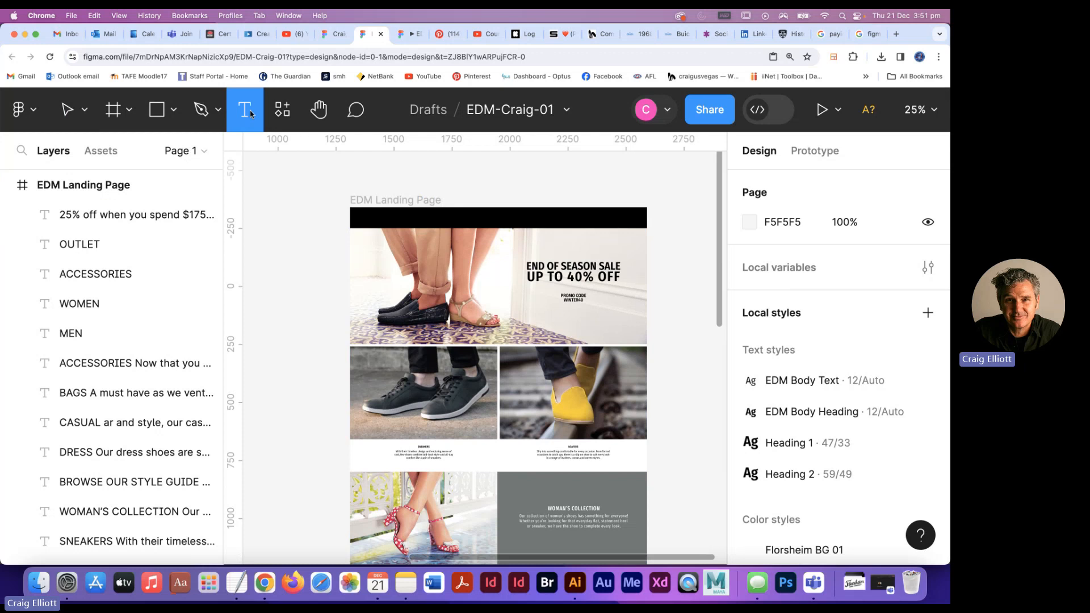
left_click(449, 189)
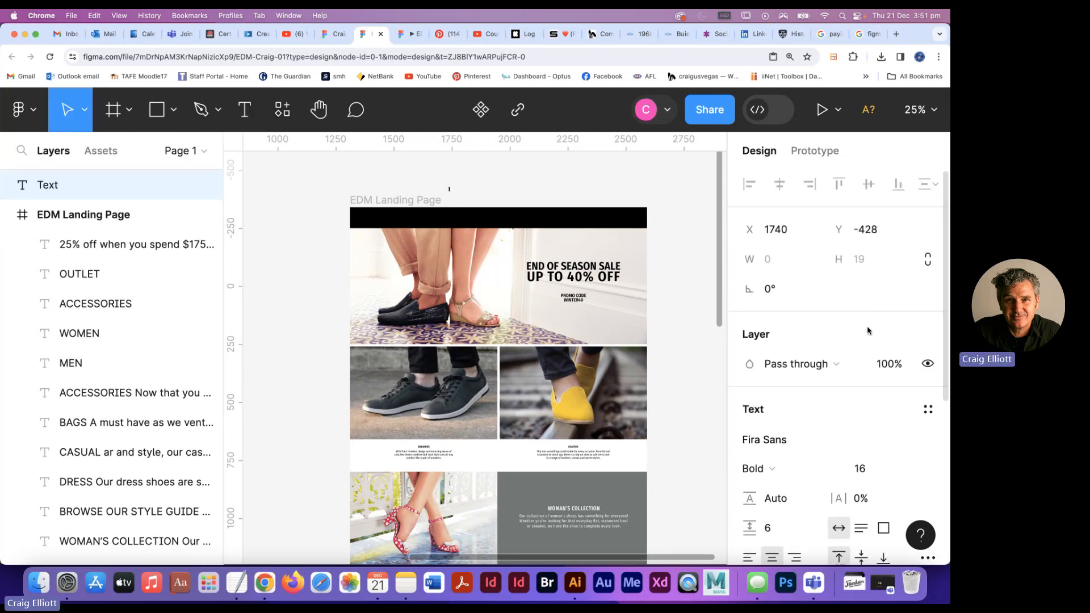
scroll(793, 314, "down", 5)
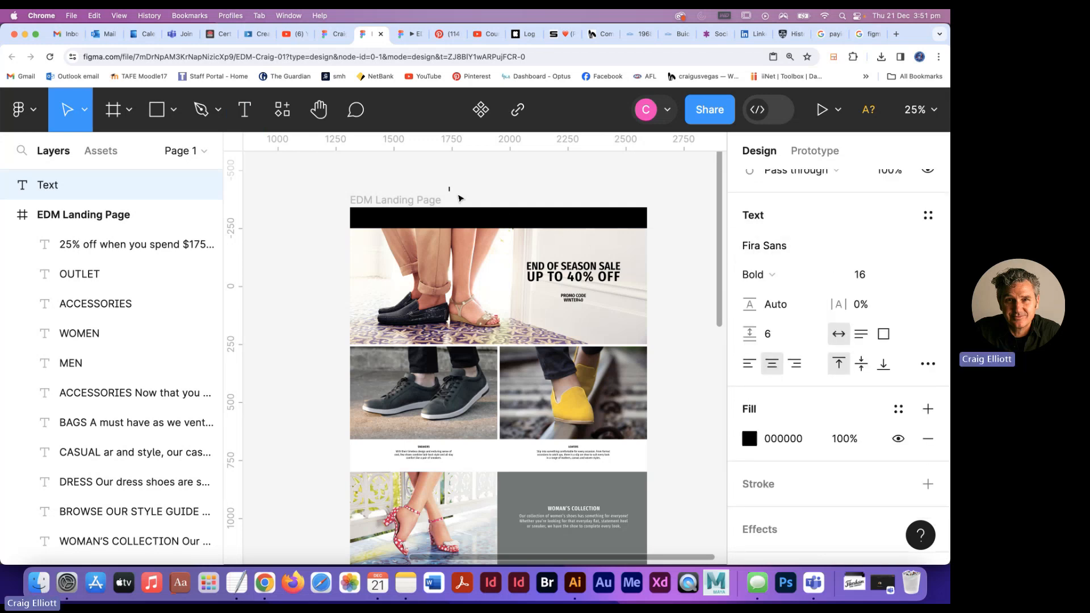
type("MEN")
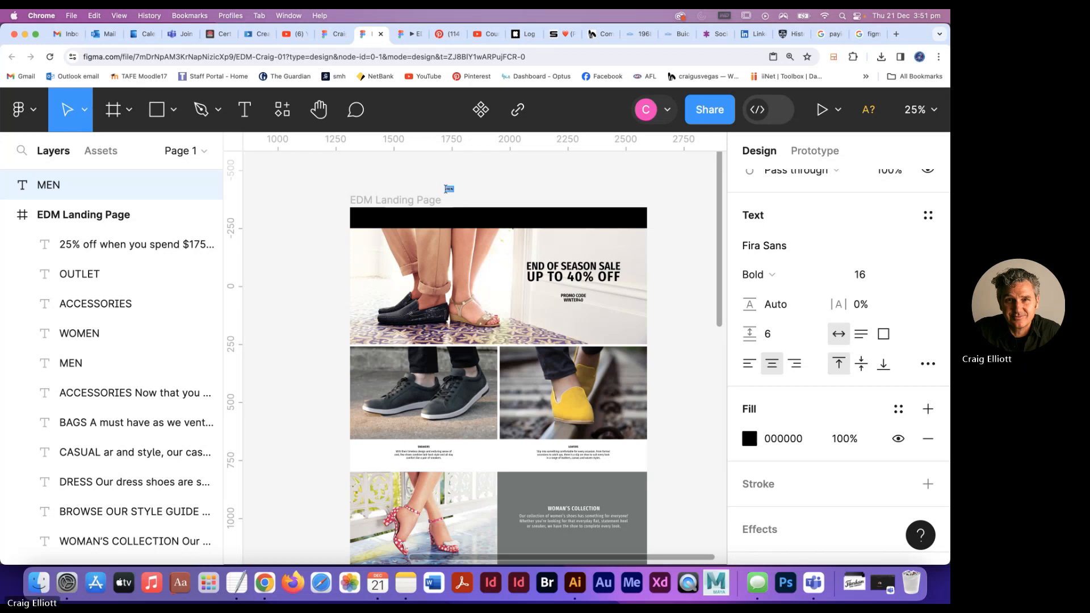
Move the new MEN text down onto the black header bar, at about X 426, Y 45
key("shift+0")
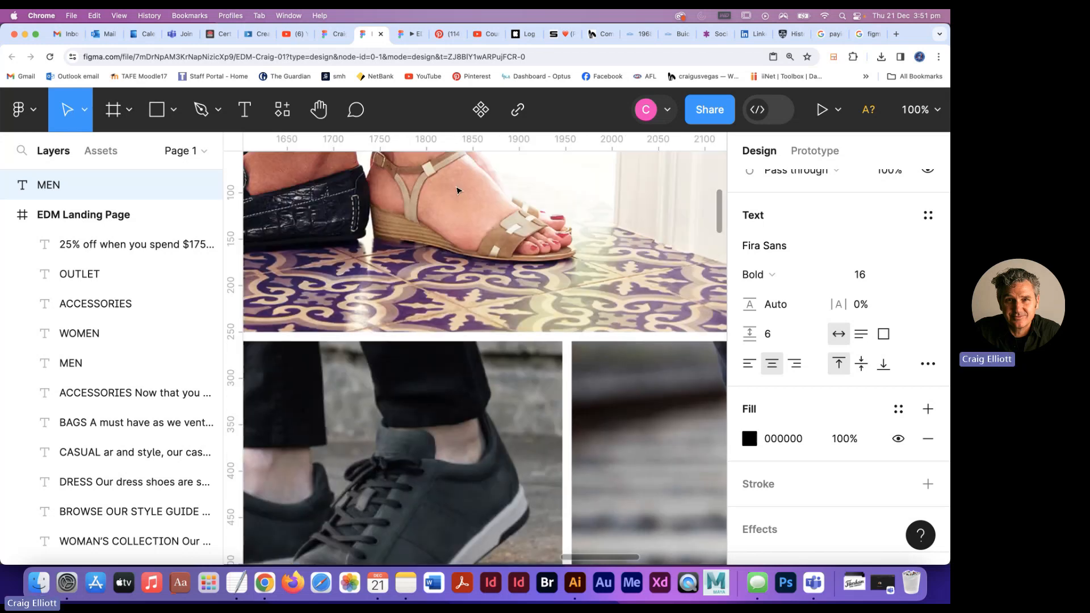
scroll(457, 189, "up", 10)
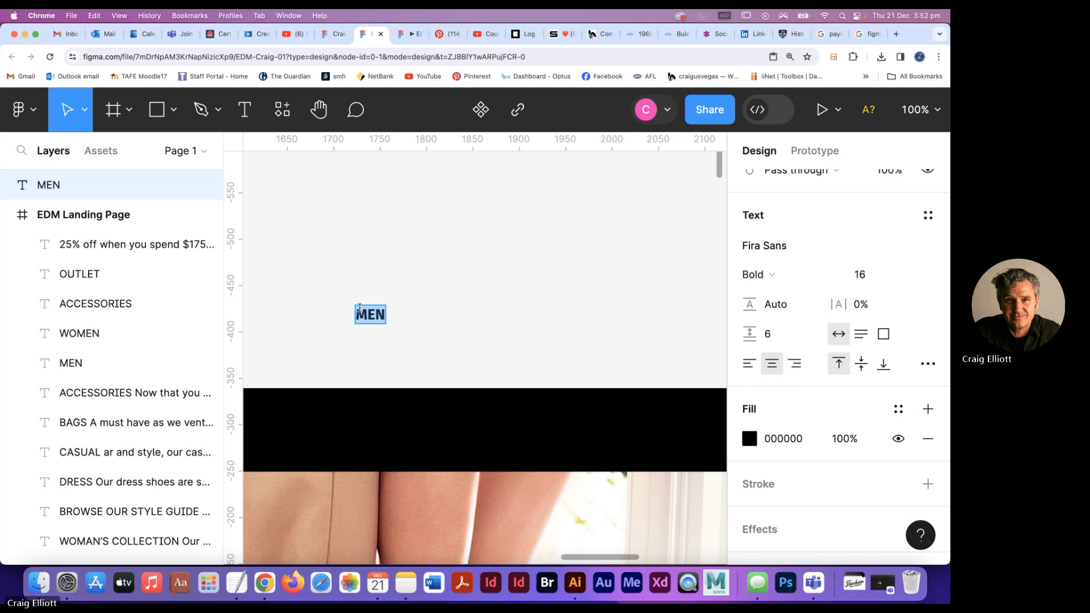
left_click_drag(370, 314, 384, 441)
Set the fill colour of the MEN header text to FFFFFF
scroll(789, 329, "down", 2)
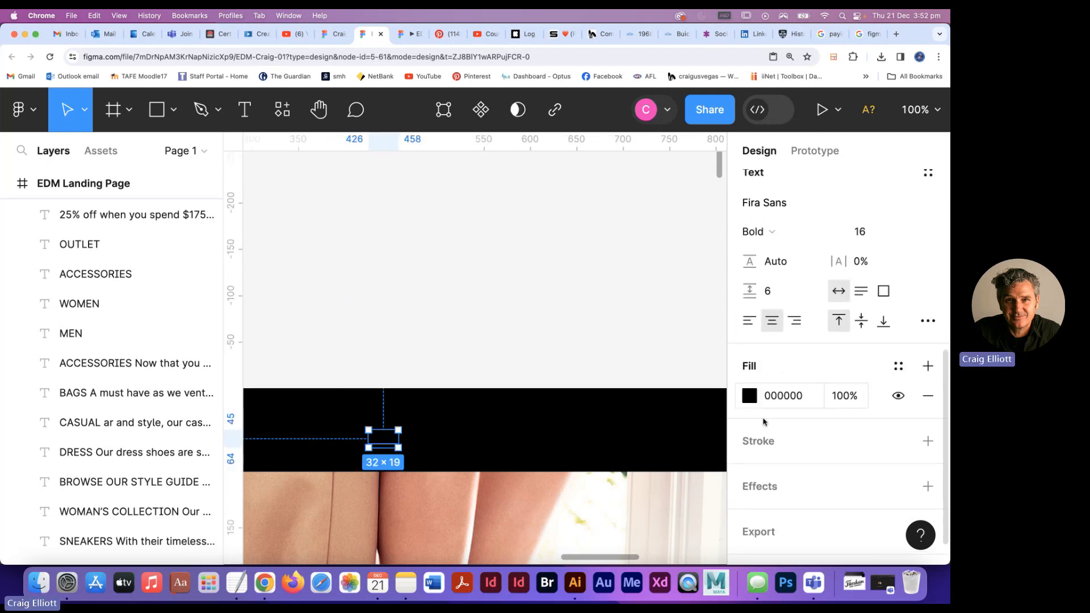
left_click(750, 396)
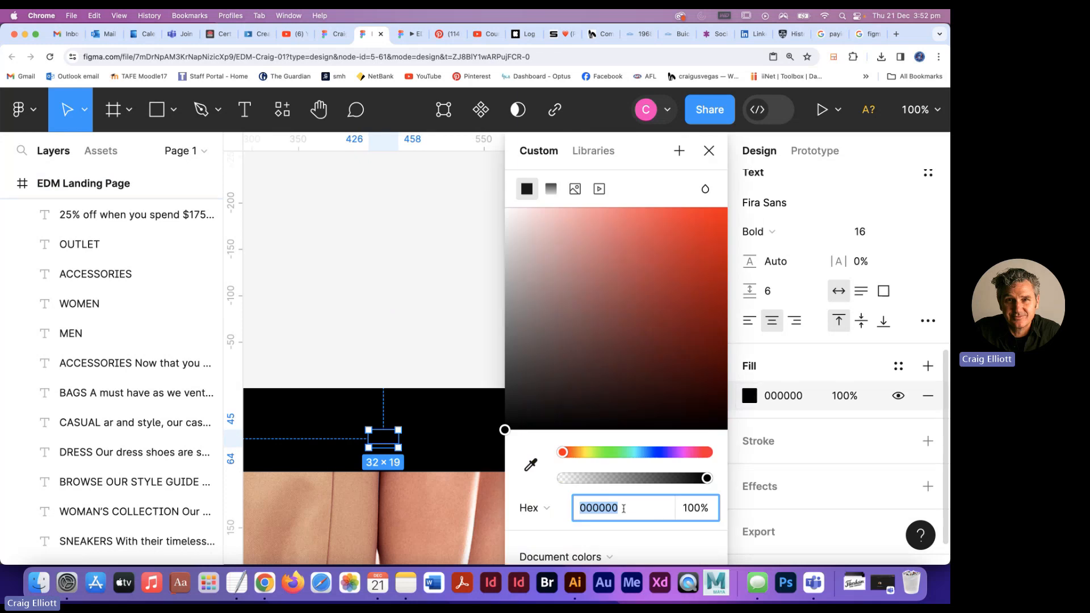
type("ffffff")
key("Return")
left_click(401, 335)
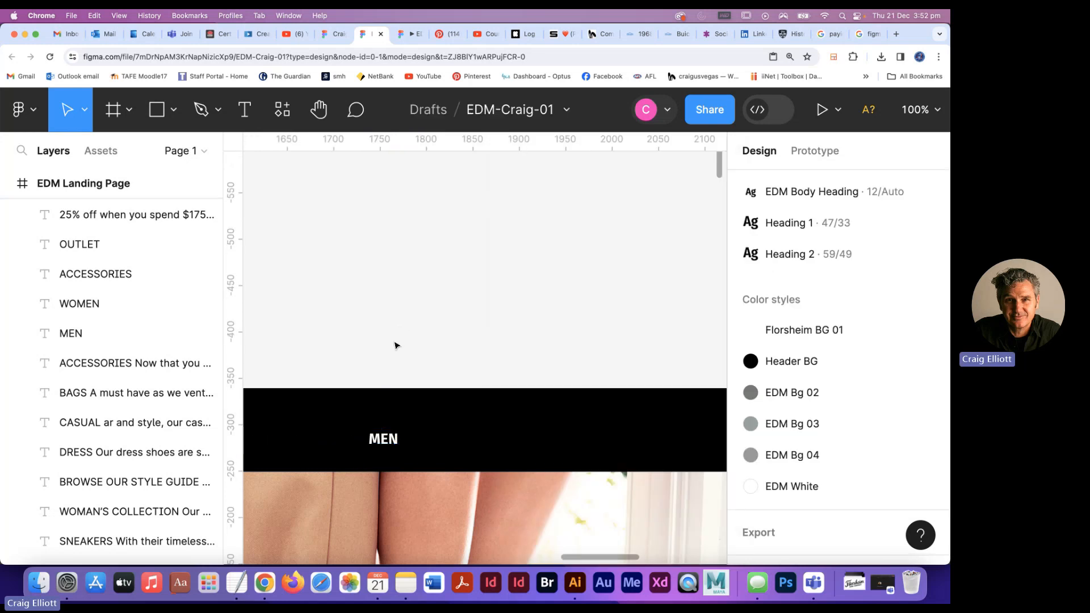
Shift the MEN label slightly up in the black header bar, to about X 422, Y 36
left_click_drag(386, 446, 389, 435)
key("minus")
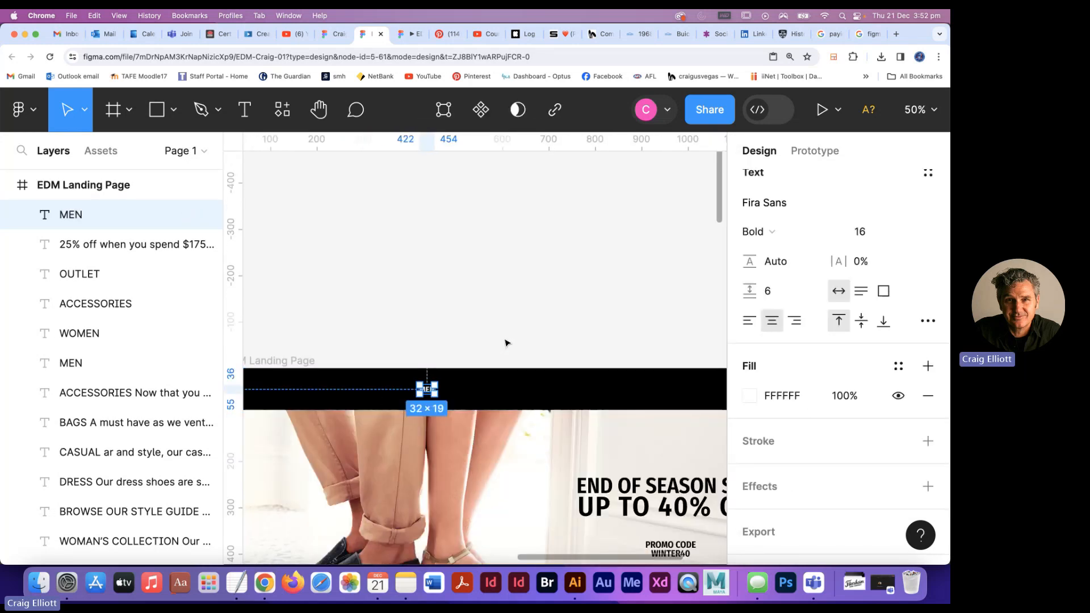
left_click_drag(506, 341, 505, 287)
left_click(505, 286)
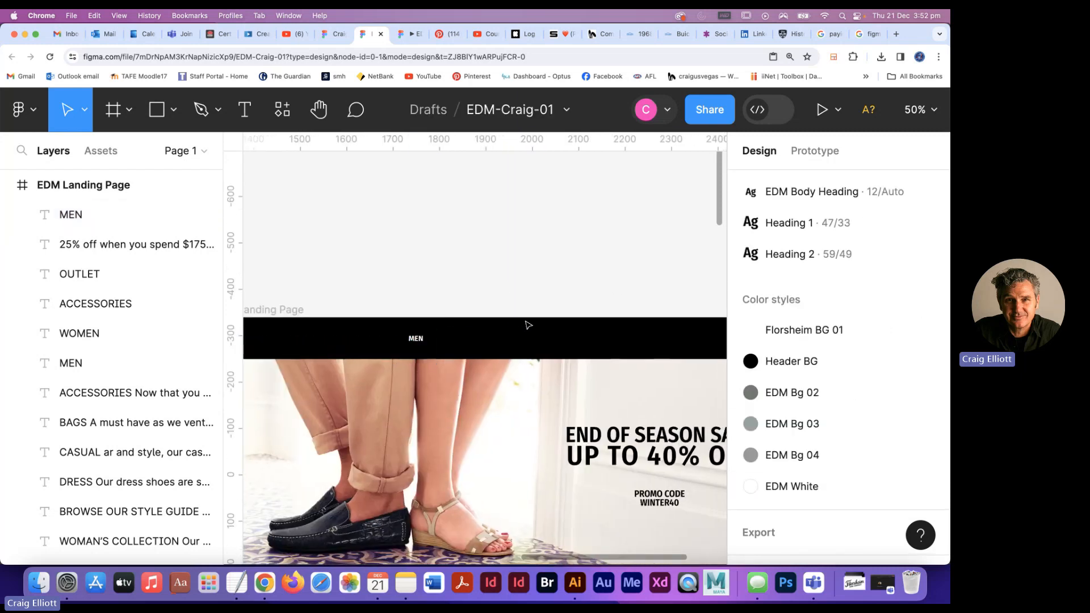
Duplicate the MEN label three times along the header bar, leaving 56 px gaps between the original and the first two copies
left_click(416, 339)
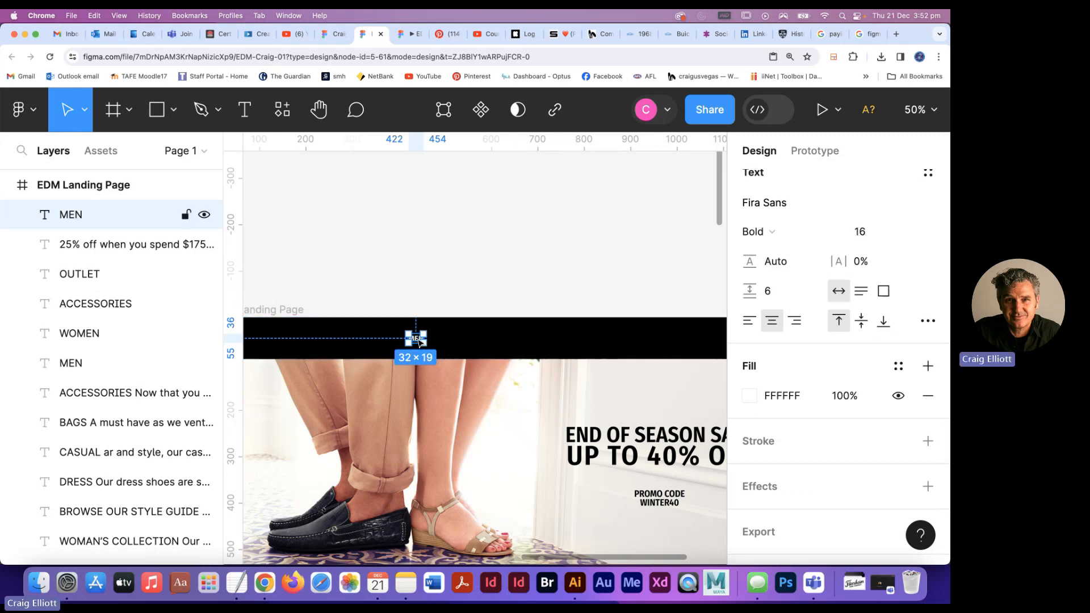
left_click_drag(419, 340, 500, 340)
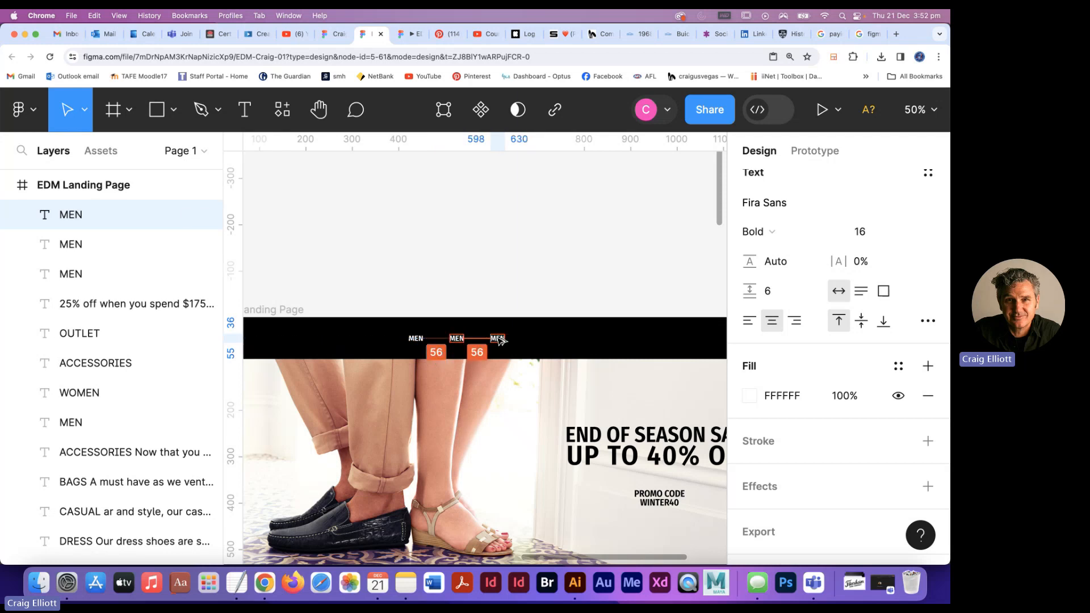
key("super+d")
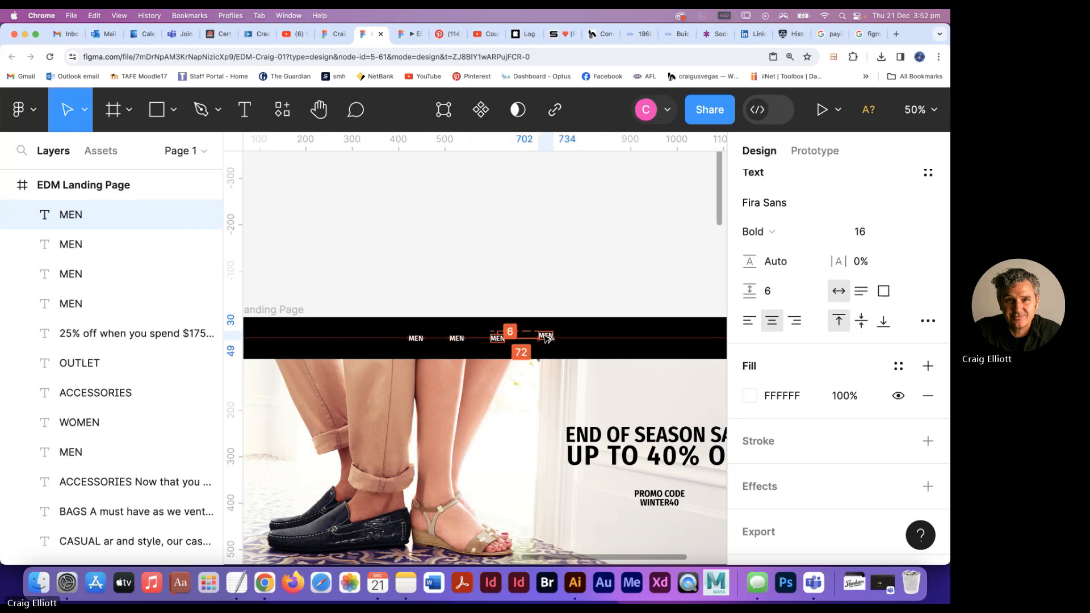
Change the second MEN label in the header to read "WOMEN"
left_click(456, 337)
scroll(471, 335, "up", 5)
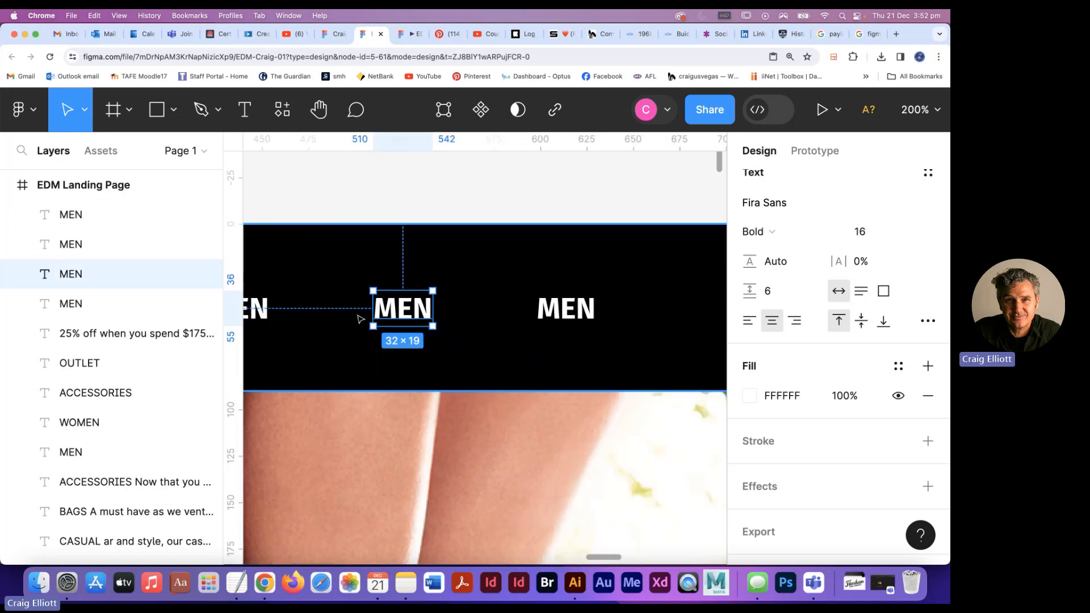
left_click(245, 109)
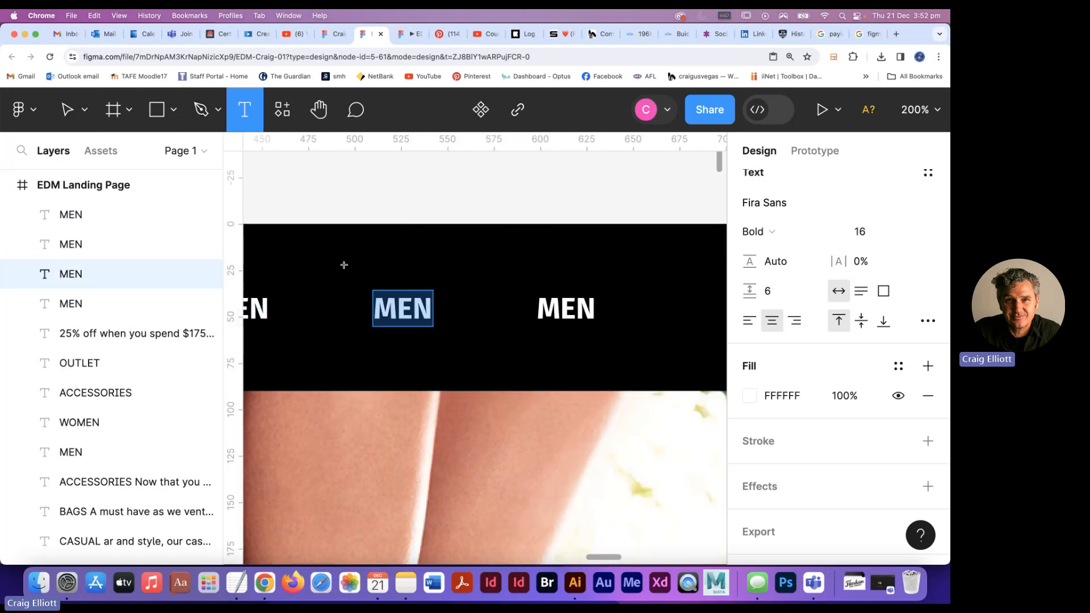
left_click(377, 309)
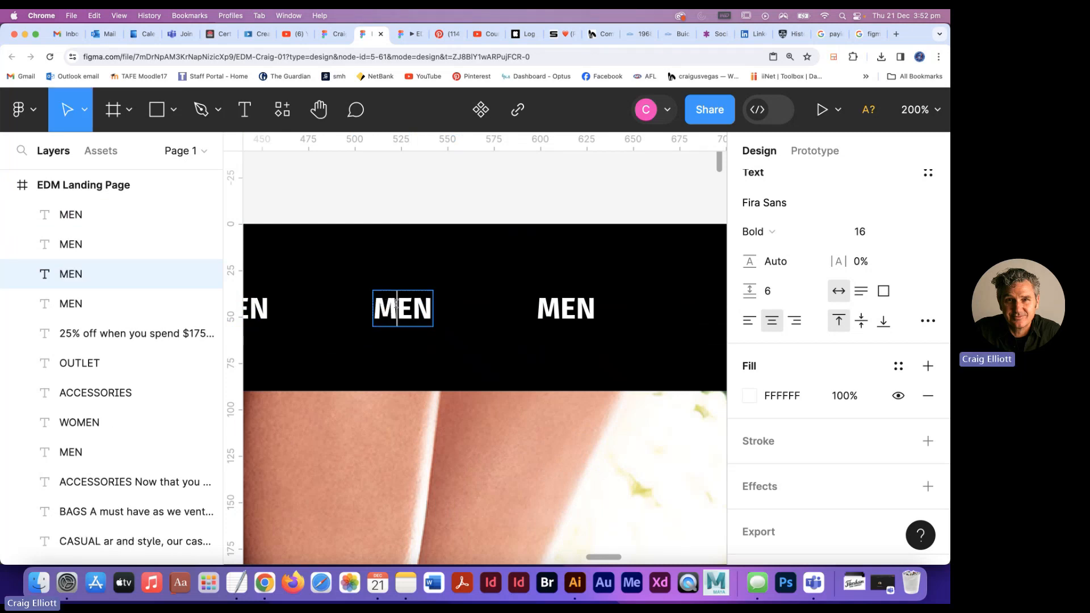
left_click(391, 301)
key("Left")
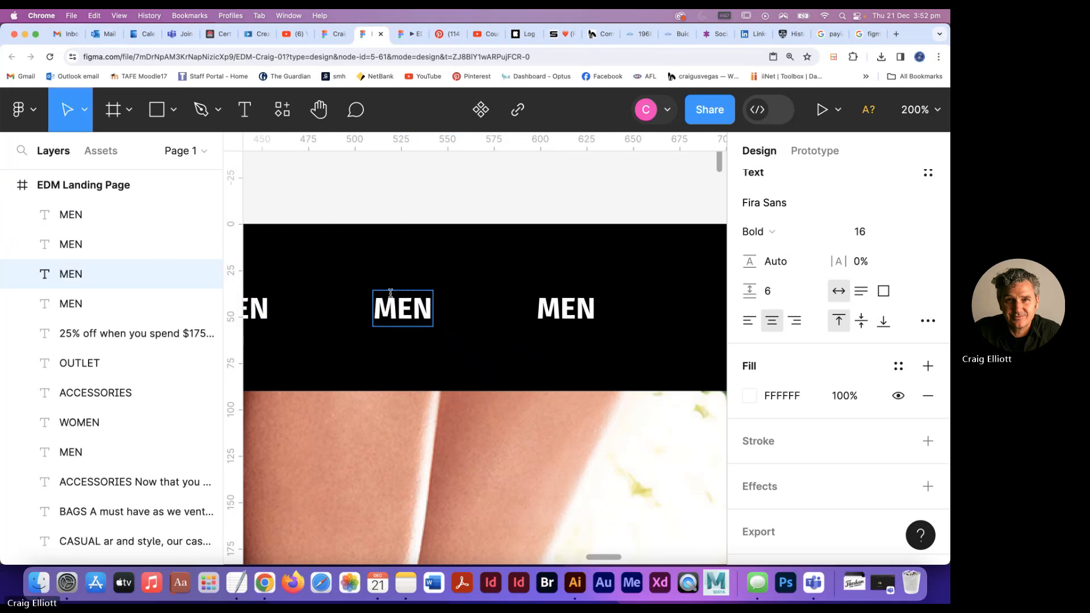
type("WO")
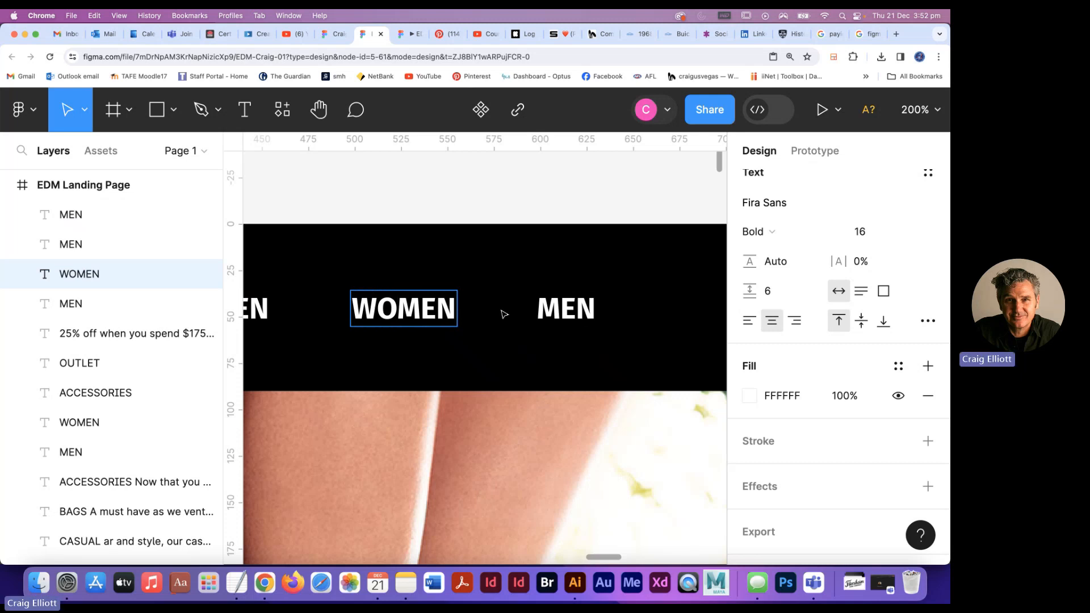
Replace the text of the third header label with "ACCESSORIES"
double_click(567, 306)
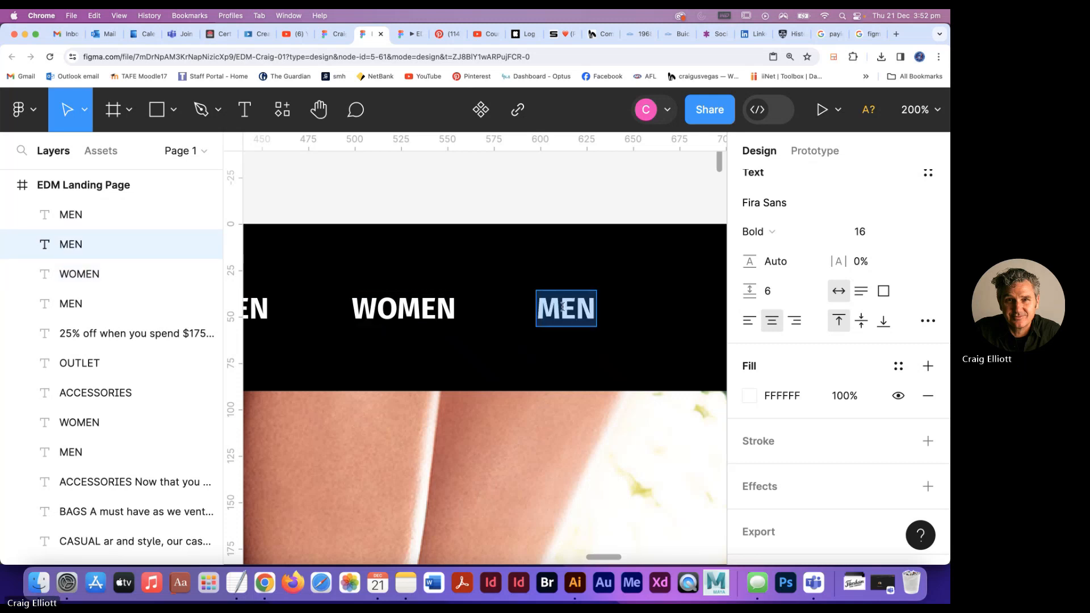
type("AC")
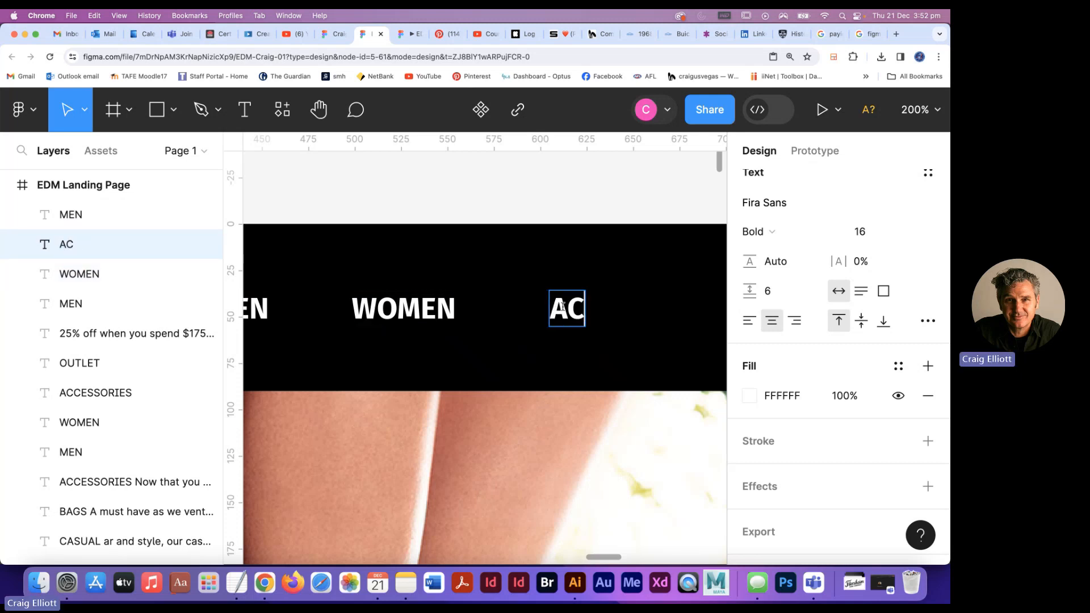
type("CESSORIES")
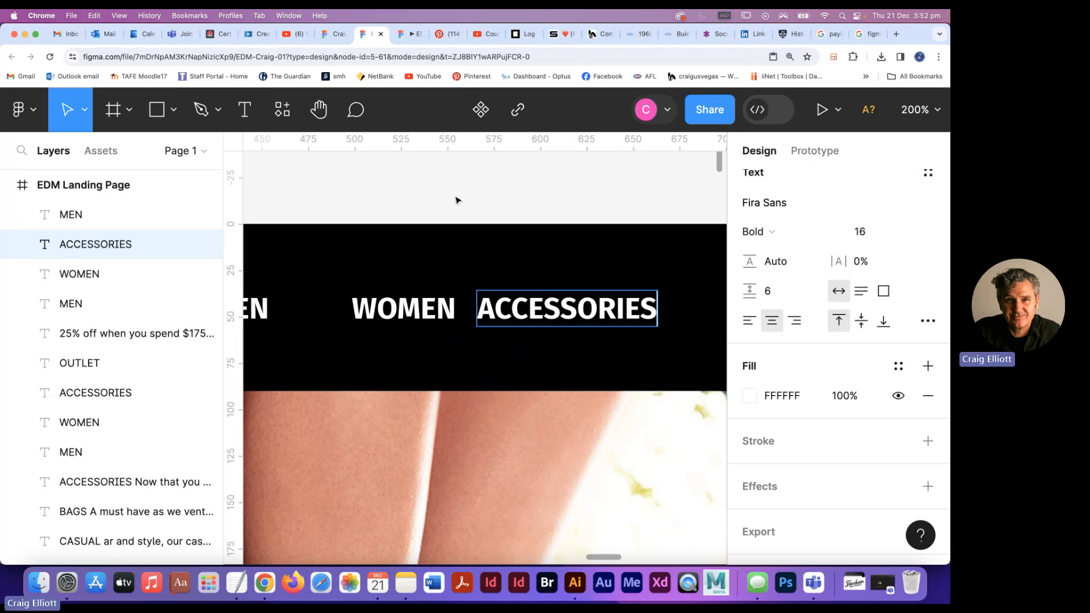
key("Escape")
Replace the text of the fourth header label with "OUTLET"
left_click_drag(571, 210, 312, 202)
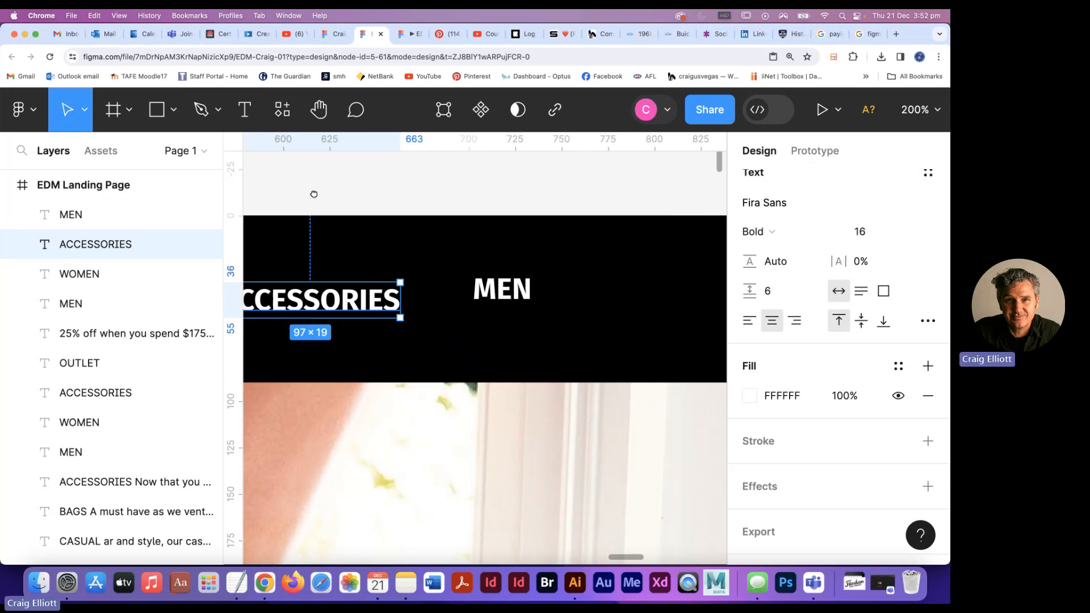
key("Tab")
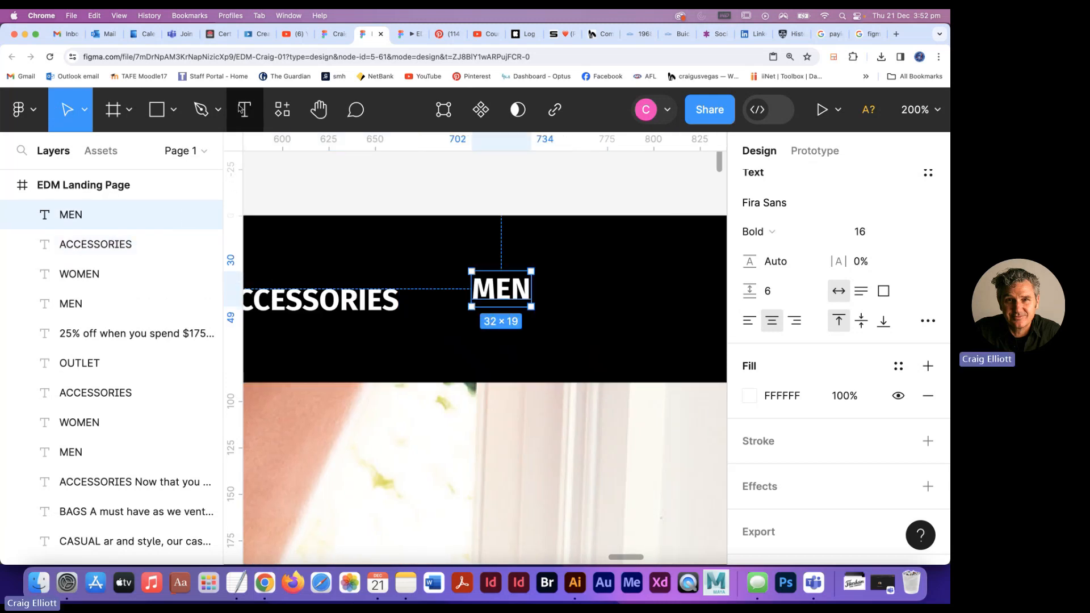
key("Return")
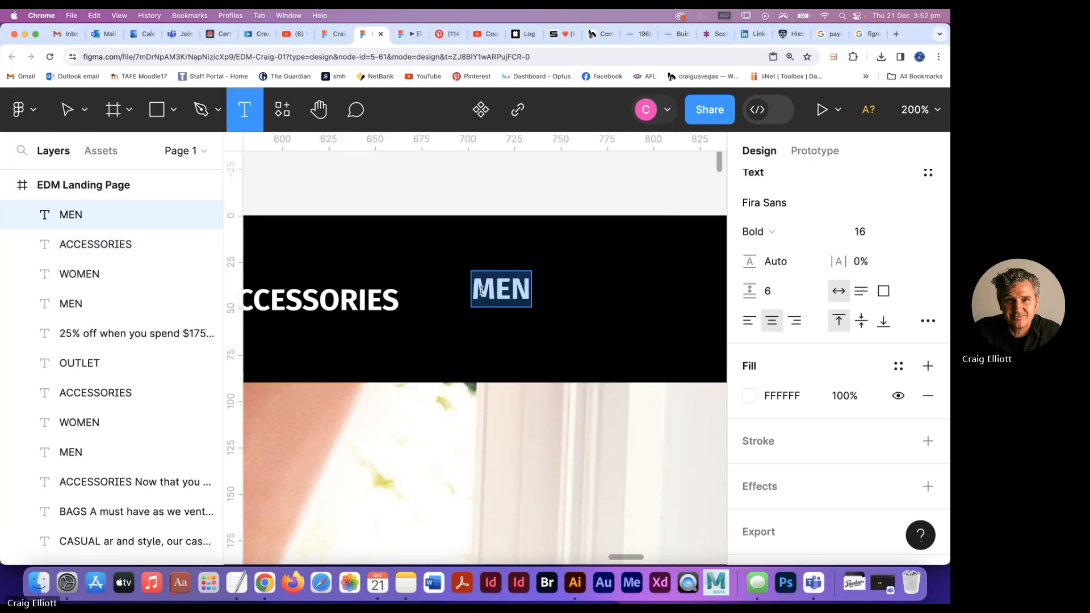
type("OI")
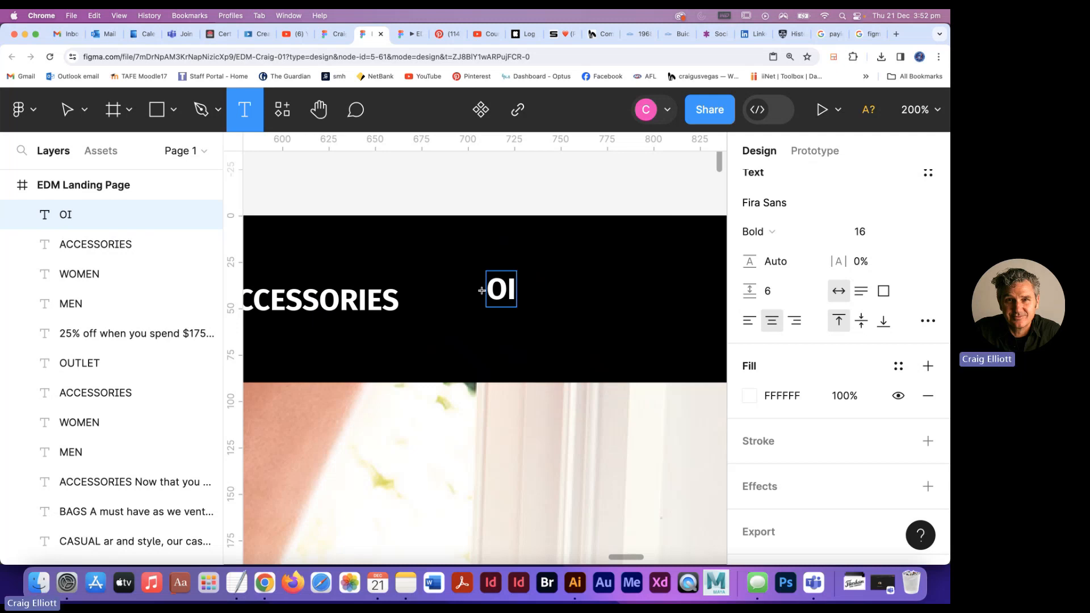
key("BackSpace")
type("UT")
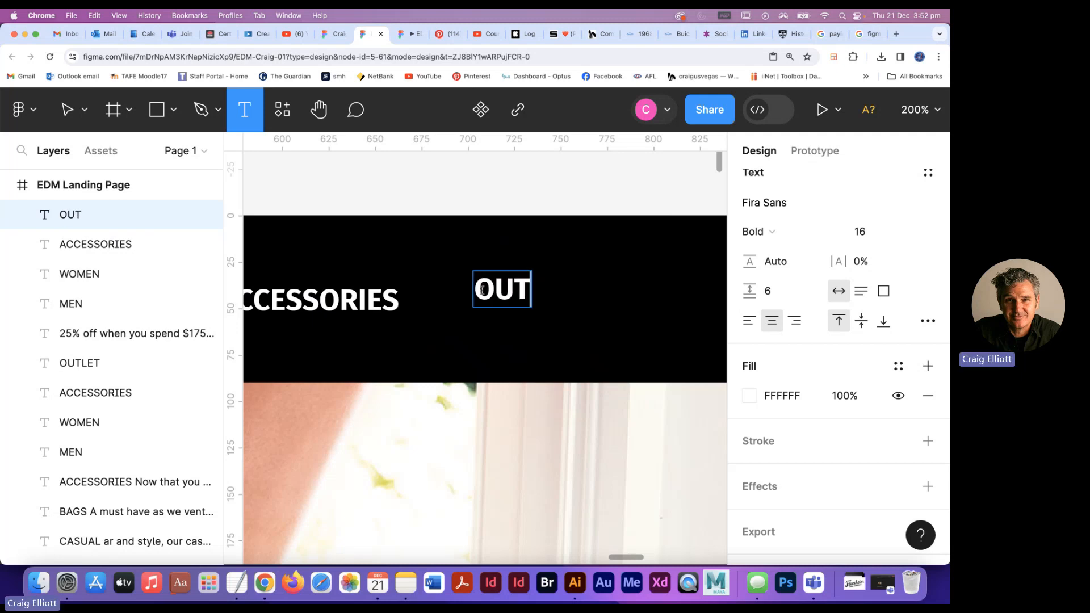
type("LET")
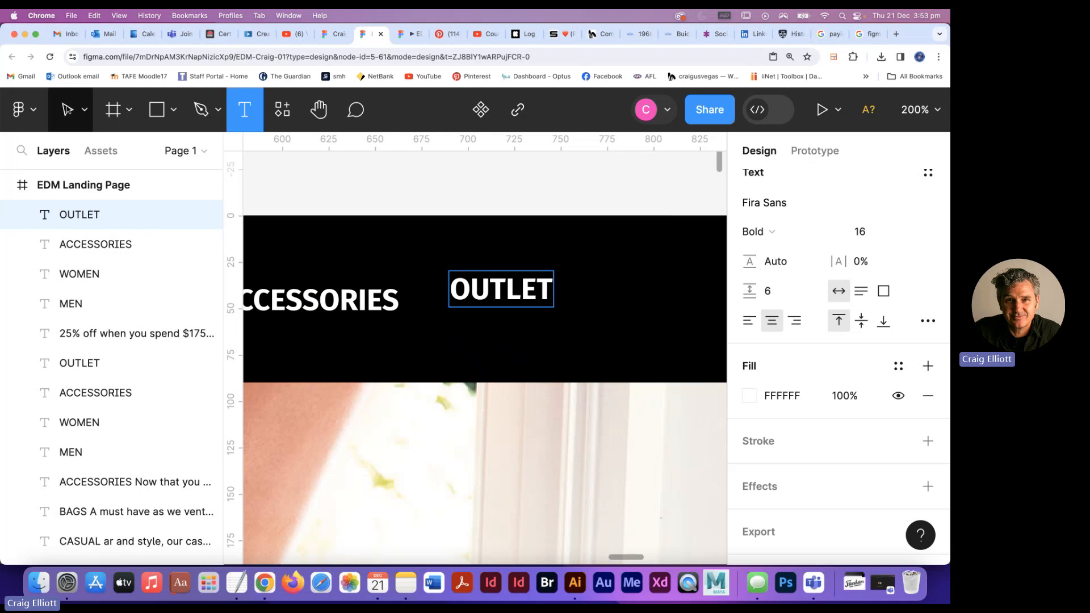
key("Escape")
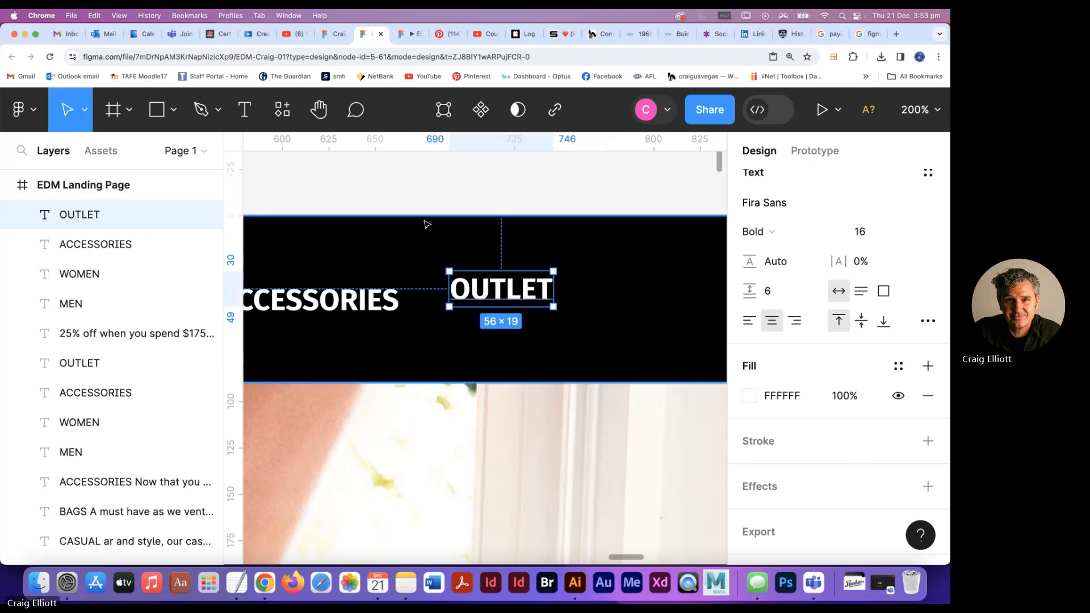
key("minus")
key("minus")
left_click(426, 238)
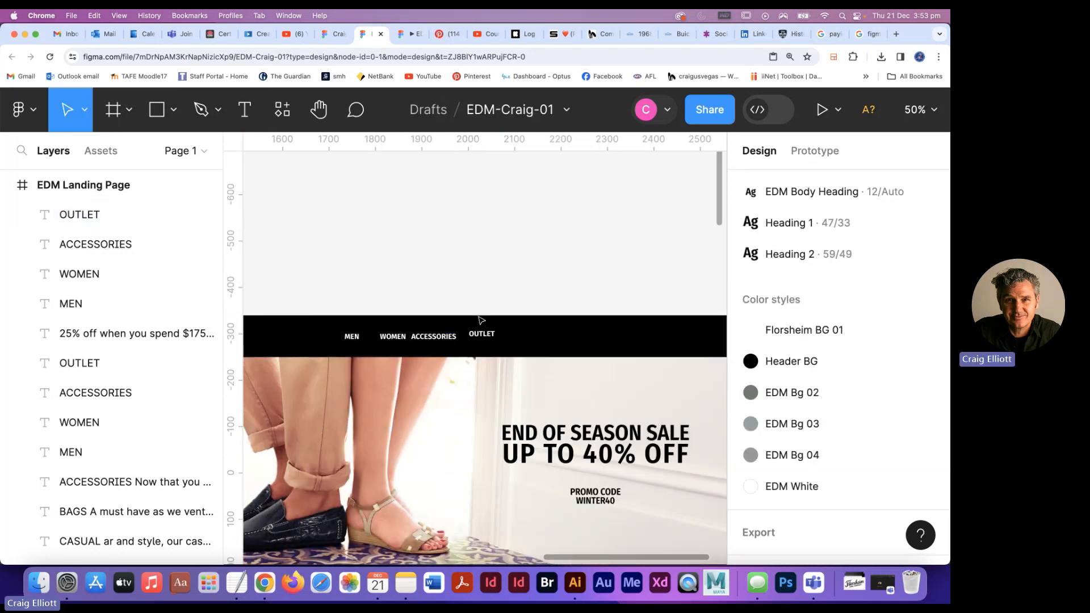
left_click(451, 337)
left_click(395, 341, "shift")
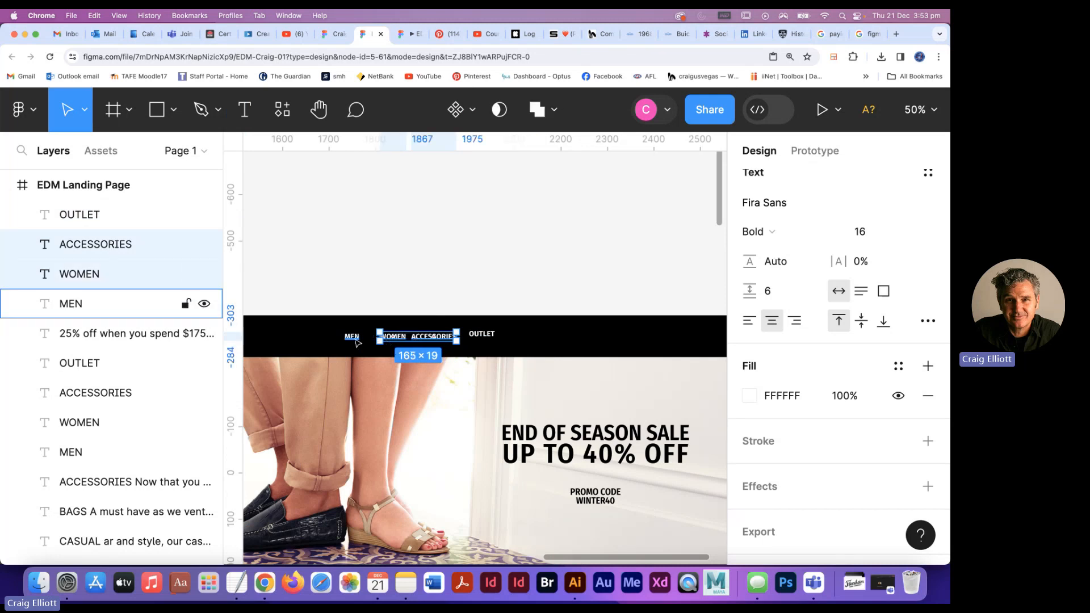
left_click(356, 341, "shift")
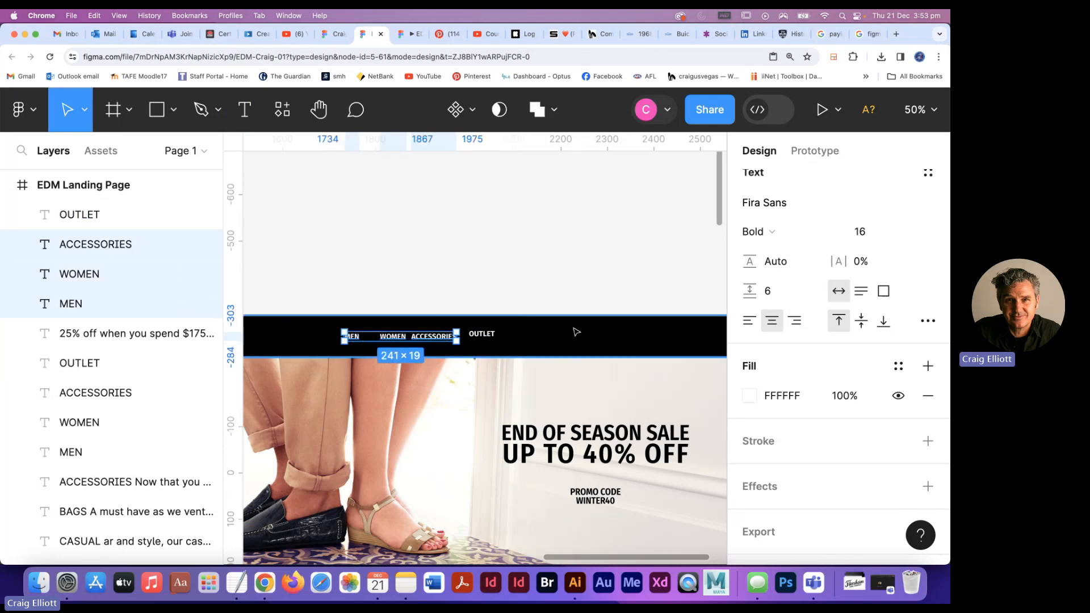
scroll(789, 241, "up", 5)
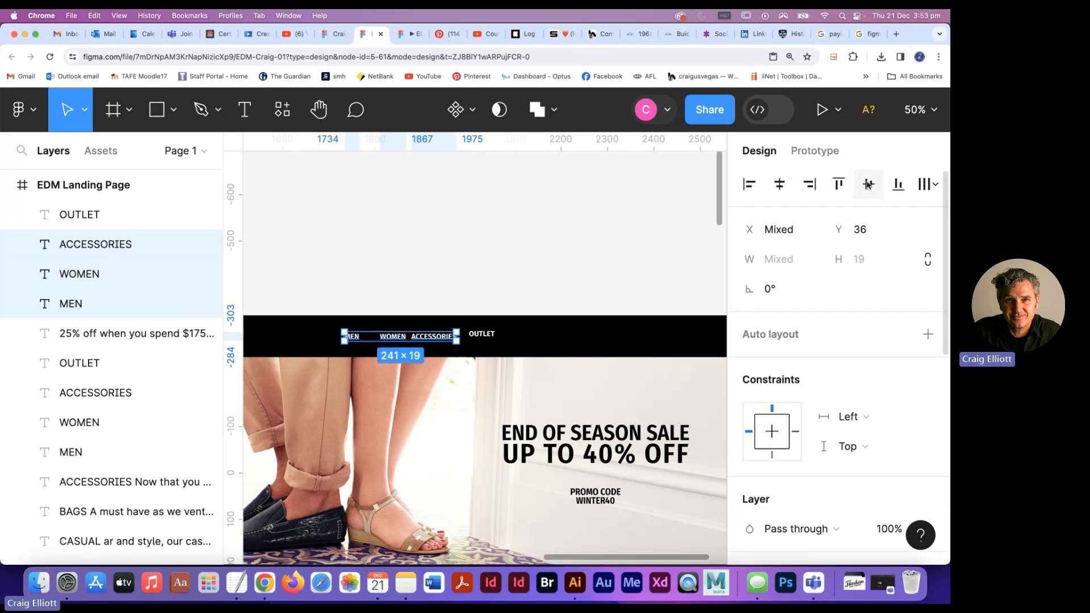
left_click(499, 288)
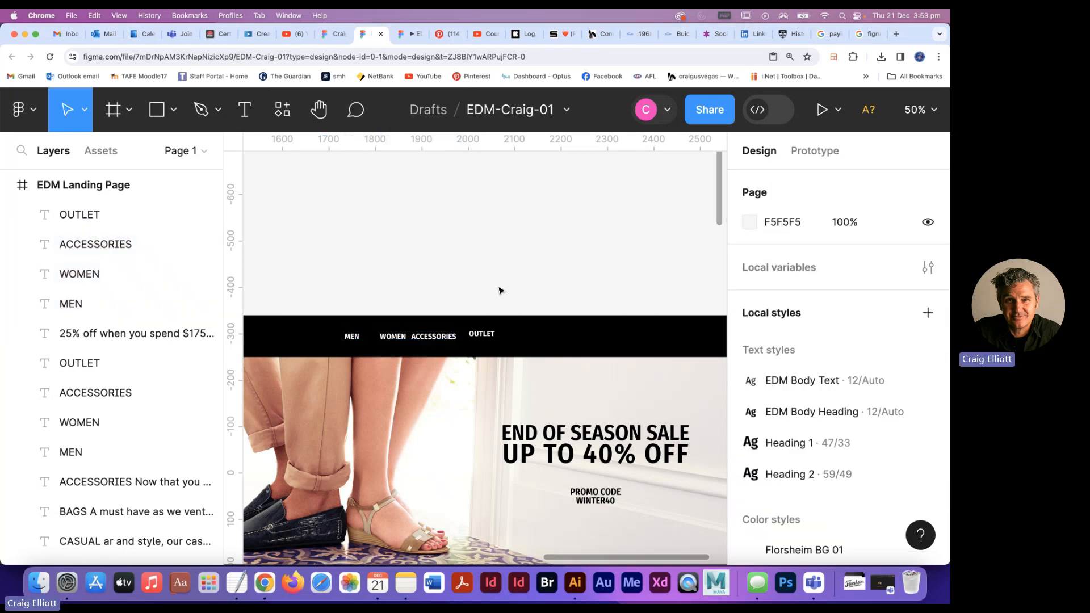
Align the OUTLET, ACCESSORIES, WOMEN and MEN labels in the header on their vertical centres
left_click(490, 337)
left_click(442, 339, "shift")
left_click(395, 336, "shift")
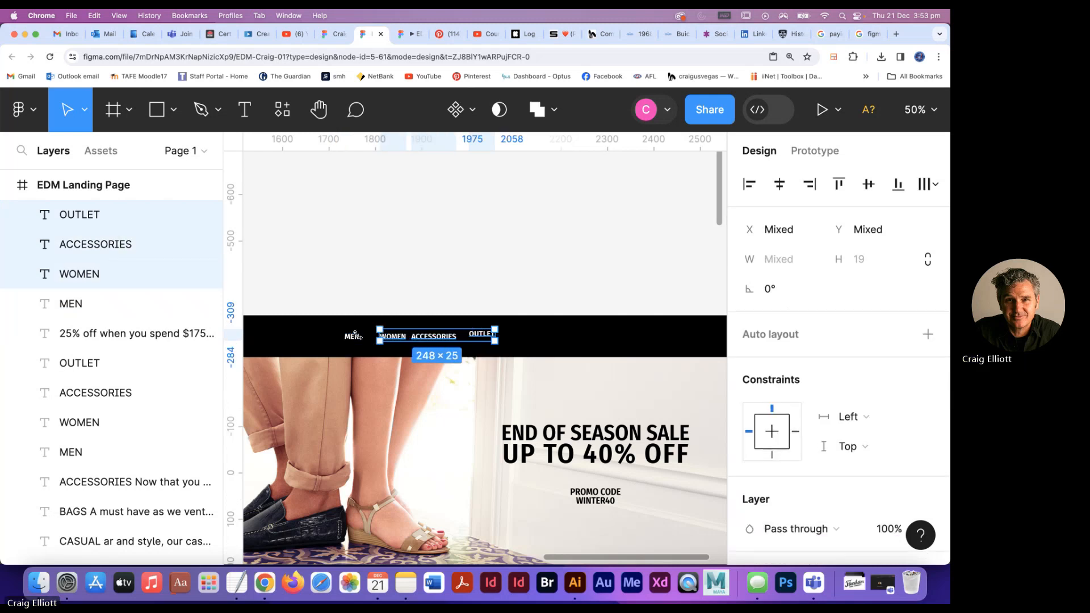
left_click(352, 336, "shift")
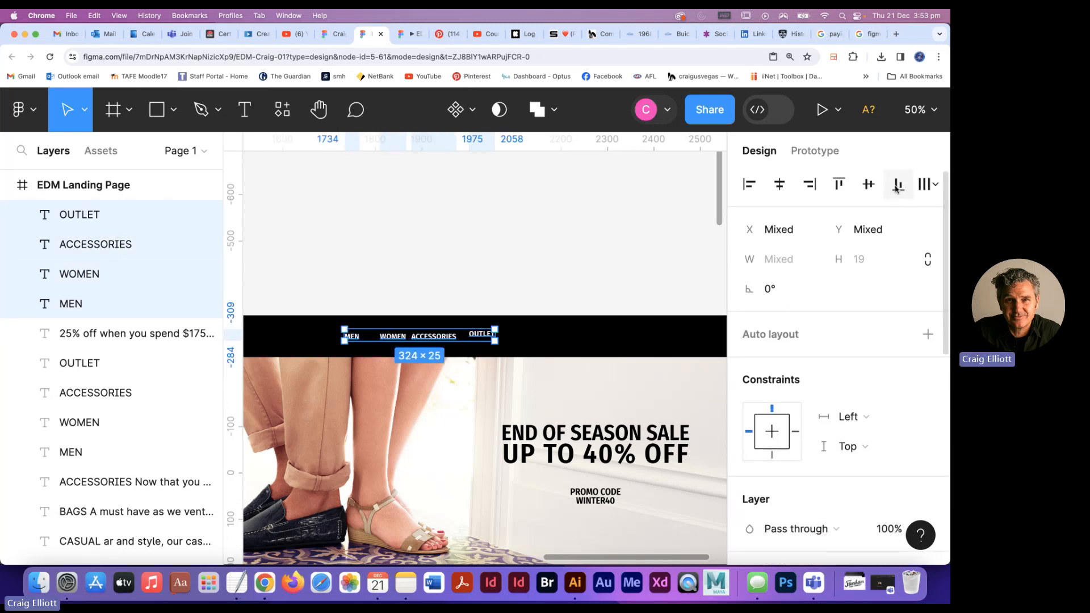
left_click(869, 184)
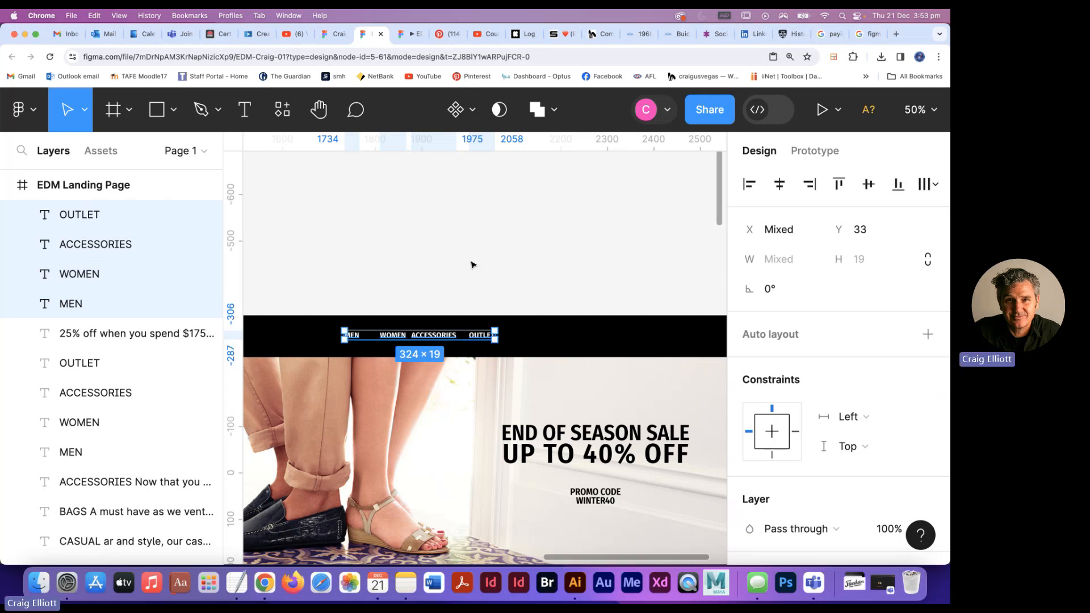
left_click(510, 267)
Import florsheim-shoe-company-logo-white.png from the Florsheim EDM images folder in Finder and scale it into the header bar at about 206 × 86 px
left_click_drag(587, 276, 480, 241)
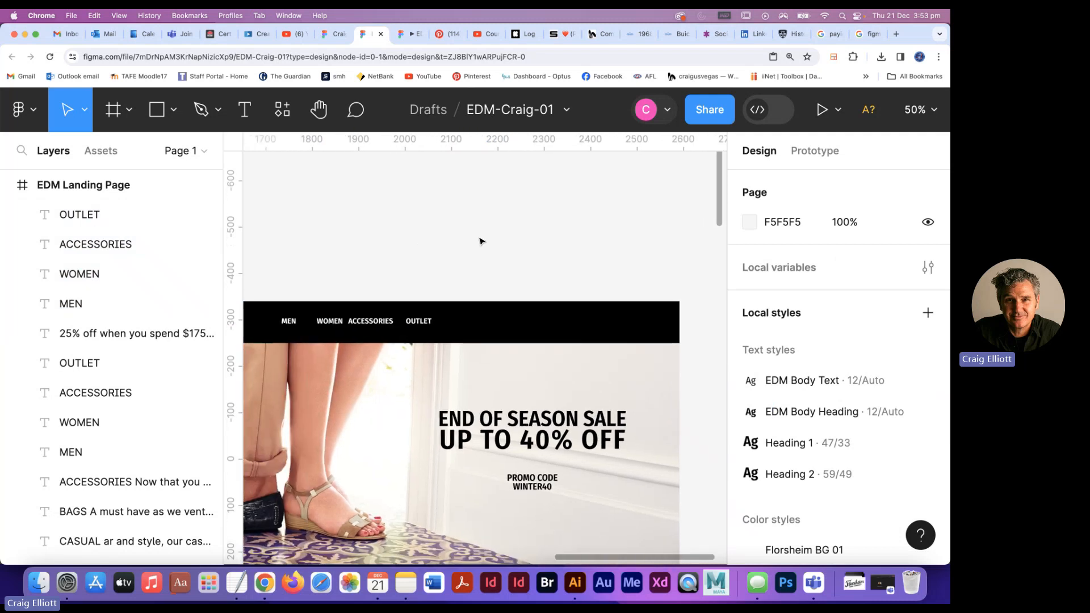
left_click_drag(391, 245, 587, 246)
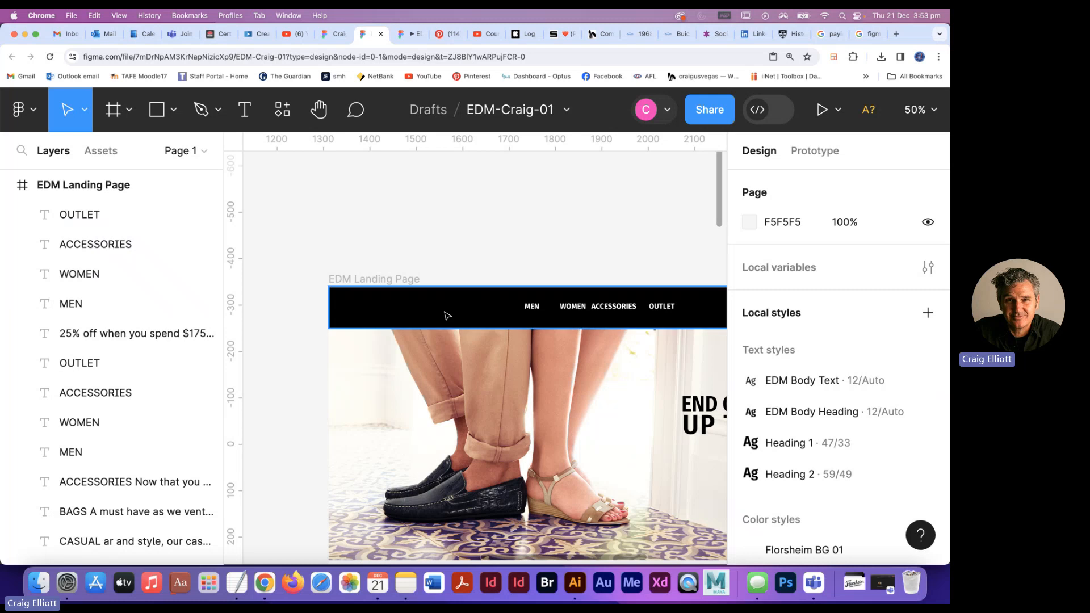
key("super+Tab")
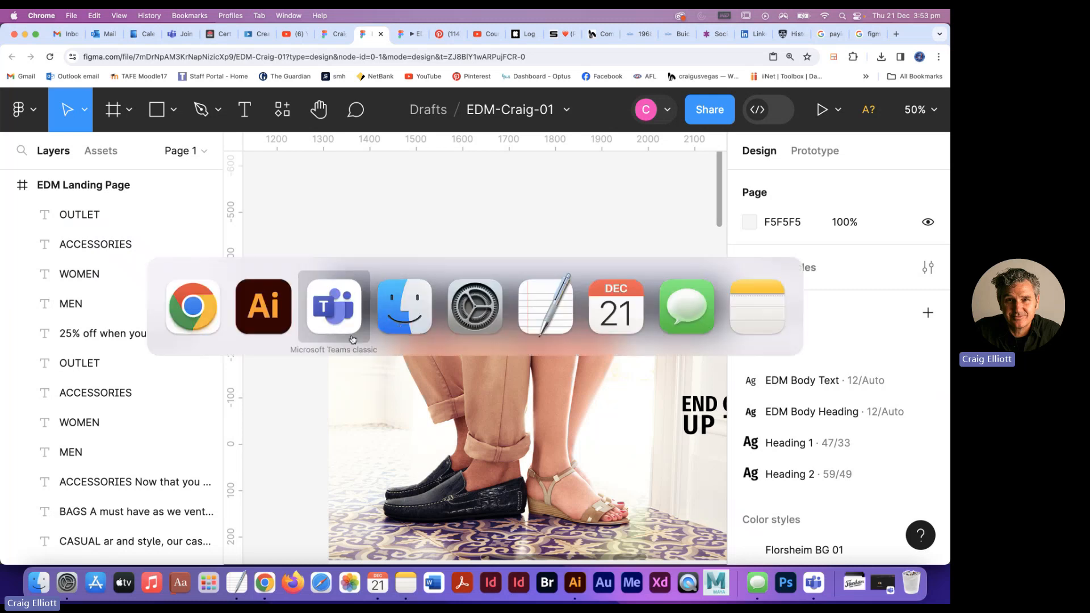
left_click(416, 316)
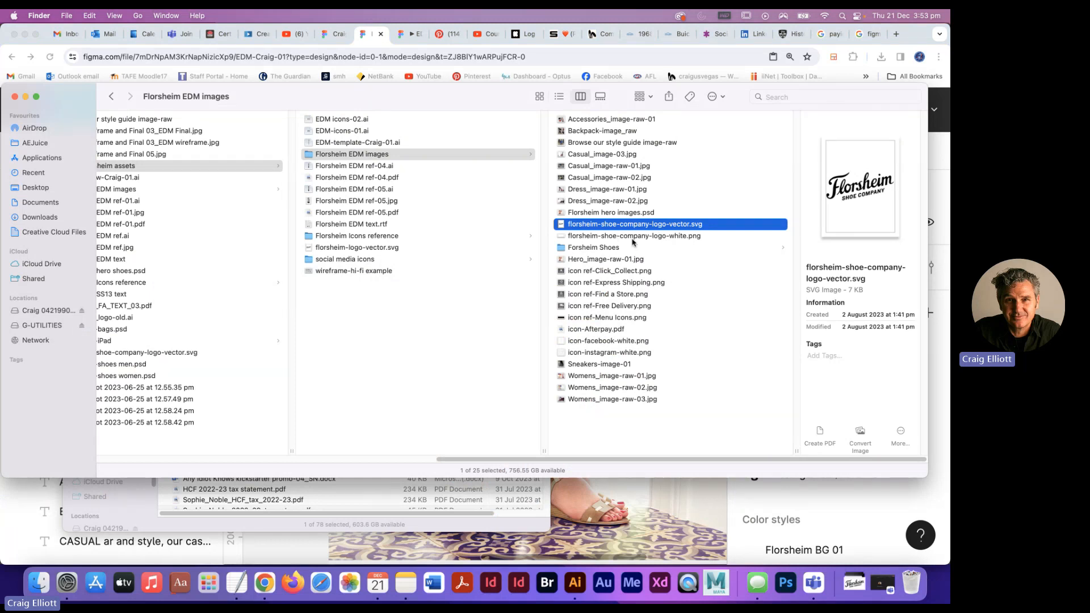
left_click(611, 237)
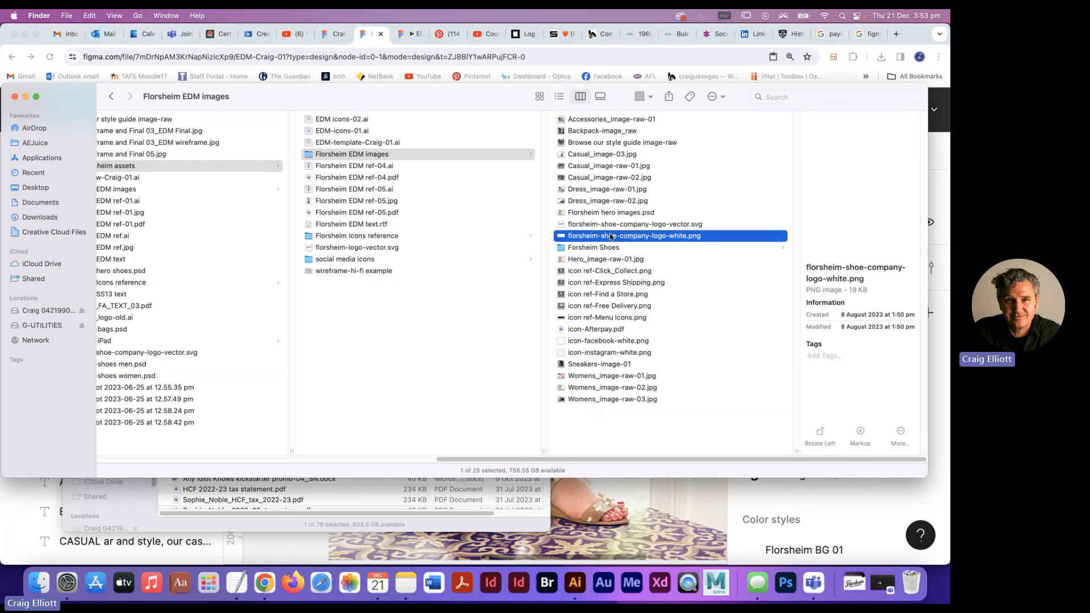
left_click_drag(468, 100, 467, 322)
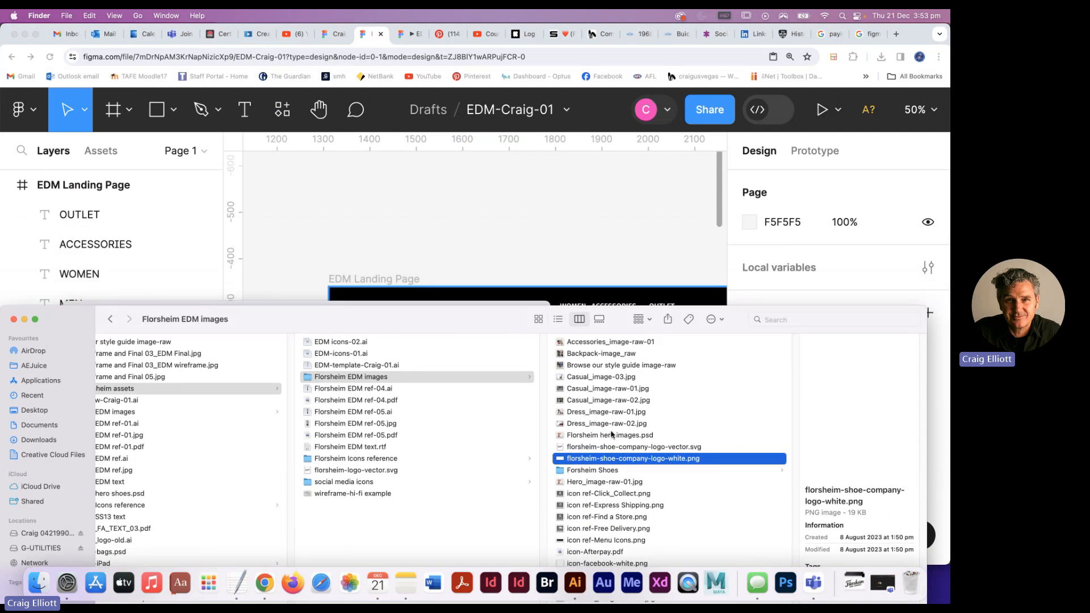
left_click_drag(617, 464, 484, 236)
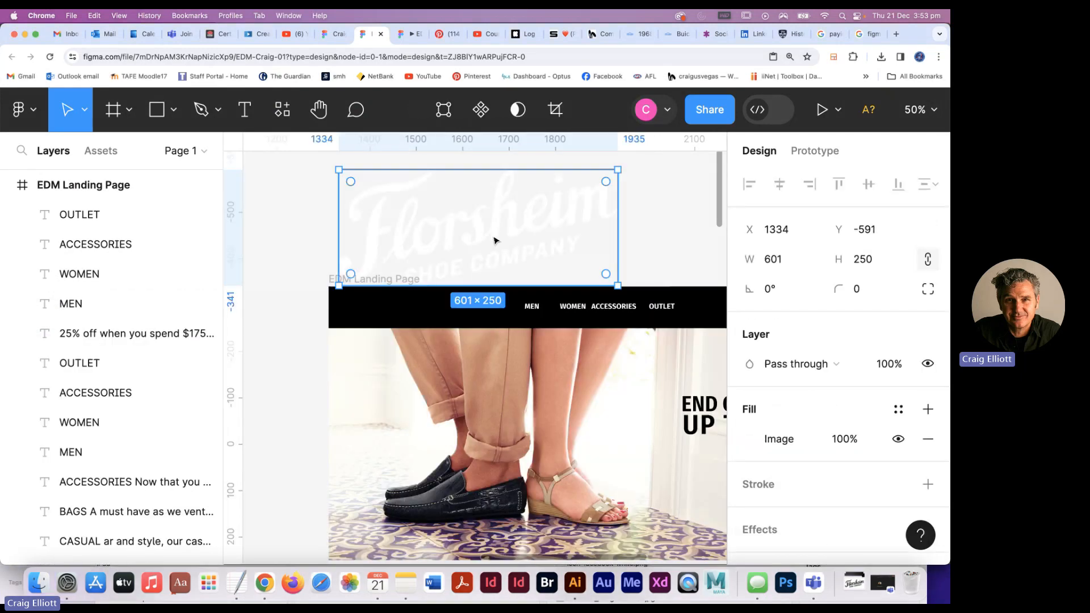
left_click_drag(618, 169, 420, 309)
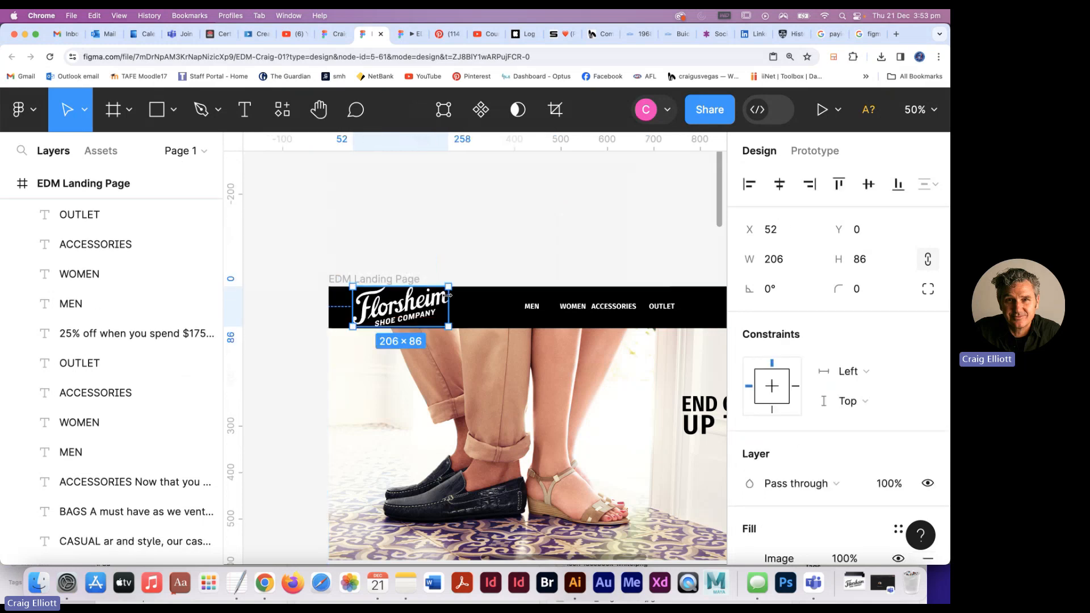
Check the logo specifications in the Illustrator reference, switch back to Figma in Chrome and set the logo's X position to 30
key("super+Tab")
key("super+Tab")
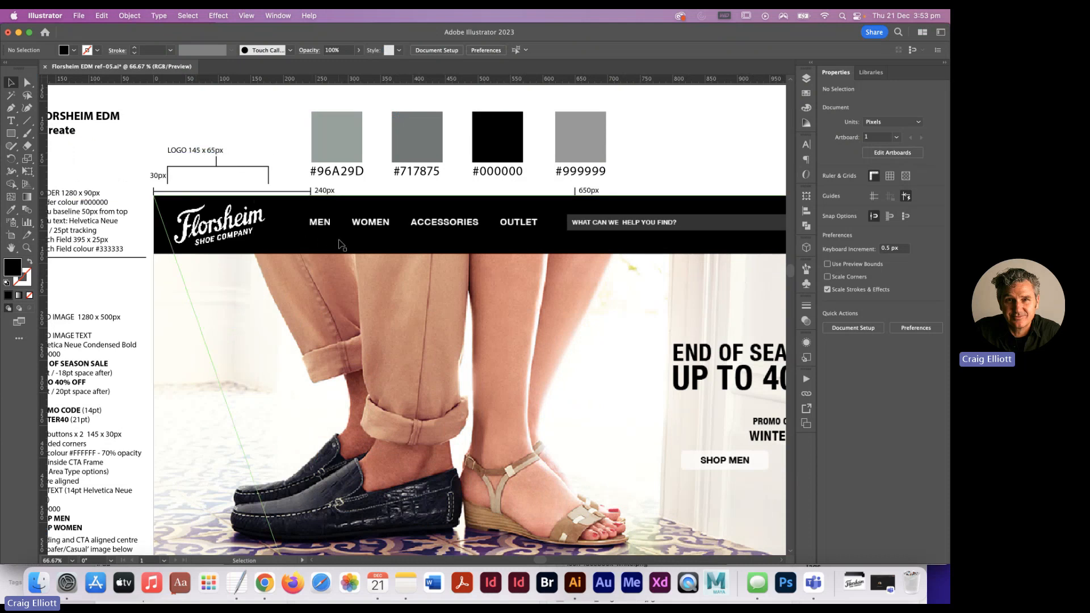
key("super+Tab")
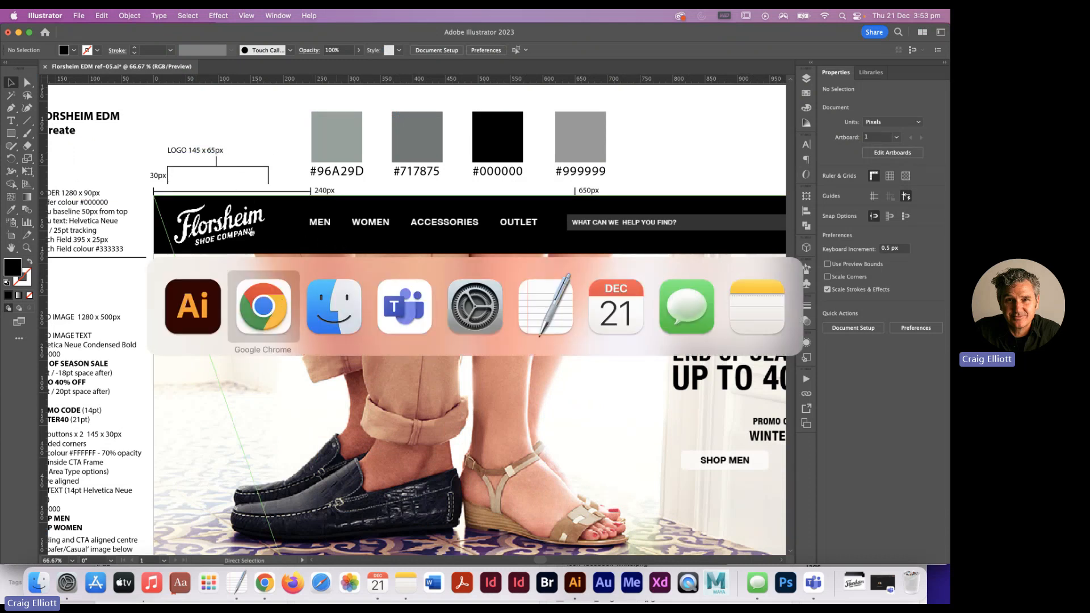
left_click(280, 327)
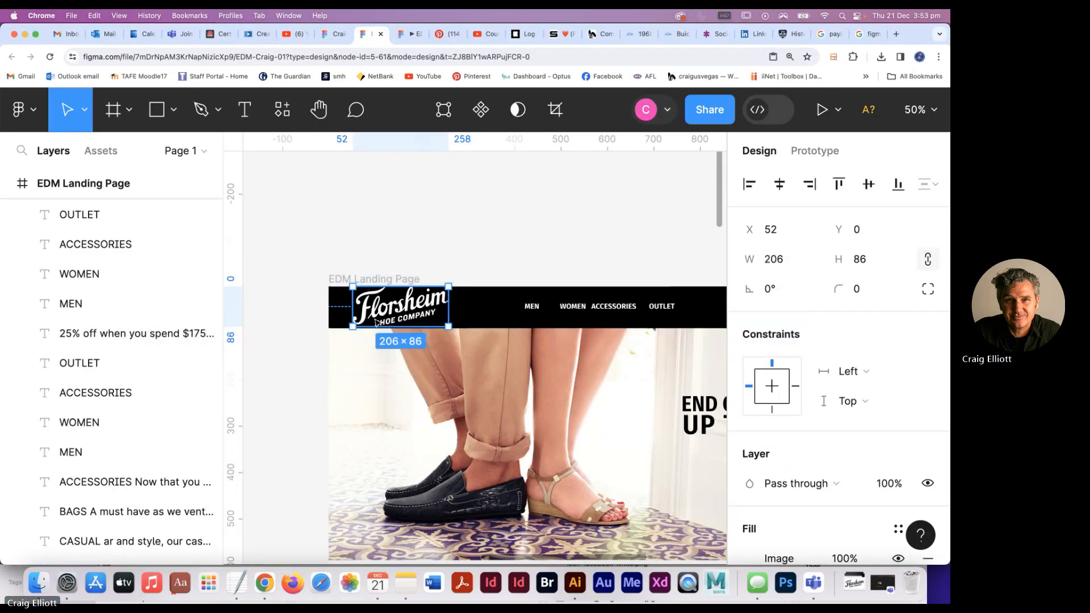
left_click(771, 233)
double_click(778, 232)
type("30")
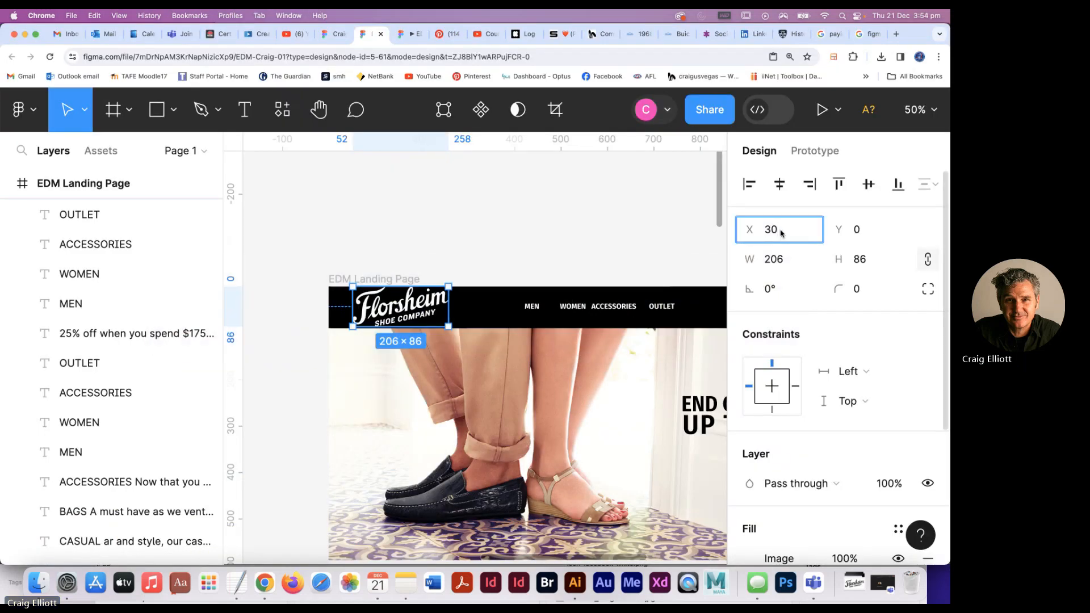
key("Tab")
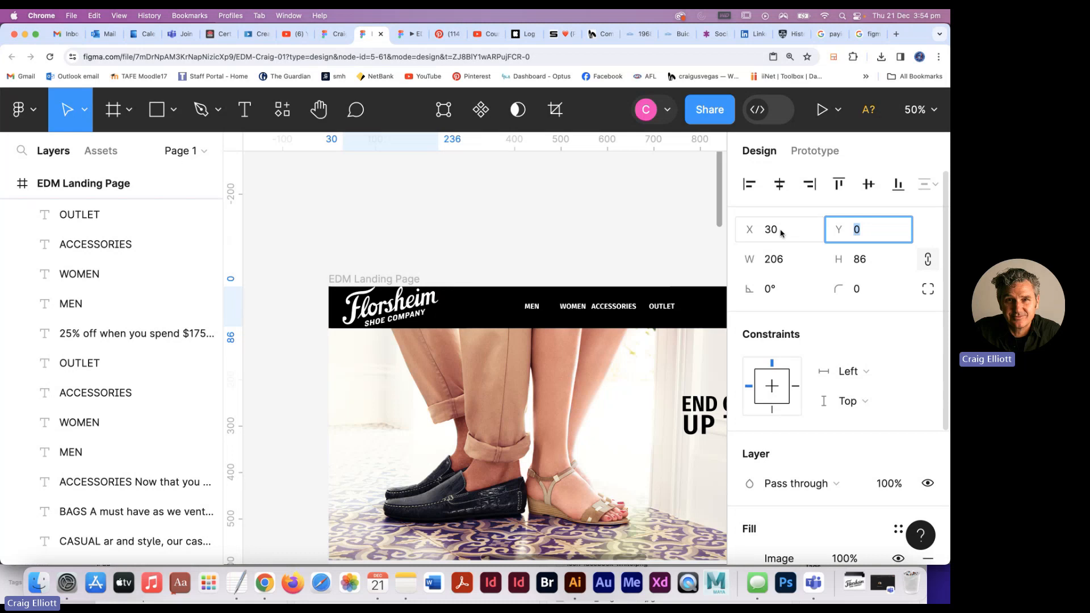
Set the logo's width to 145 with its proportions locked and move it down to about Y 12 in the header
left_click(778, 261)
type("1")
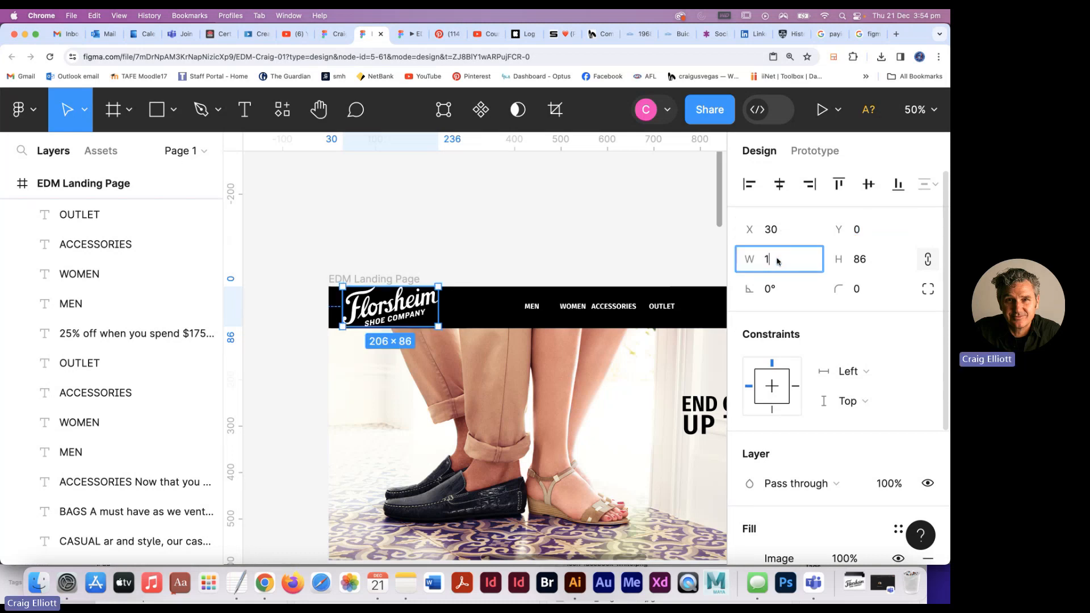
type("45")
key("Tab")
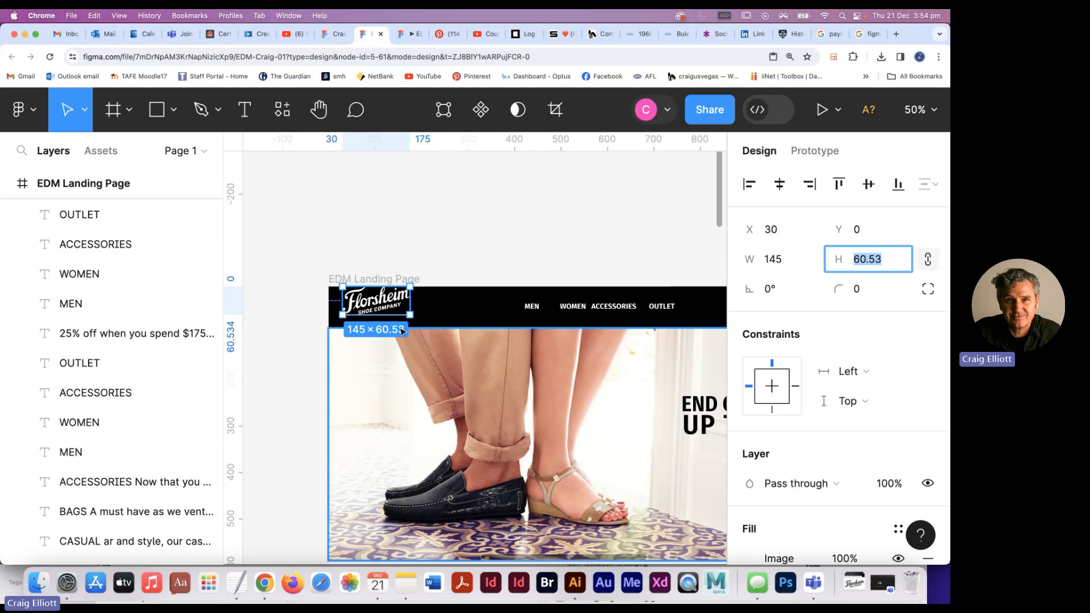
left_click_drag(379, 307, 382, 313)
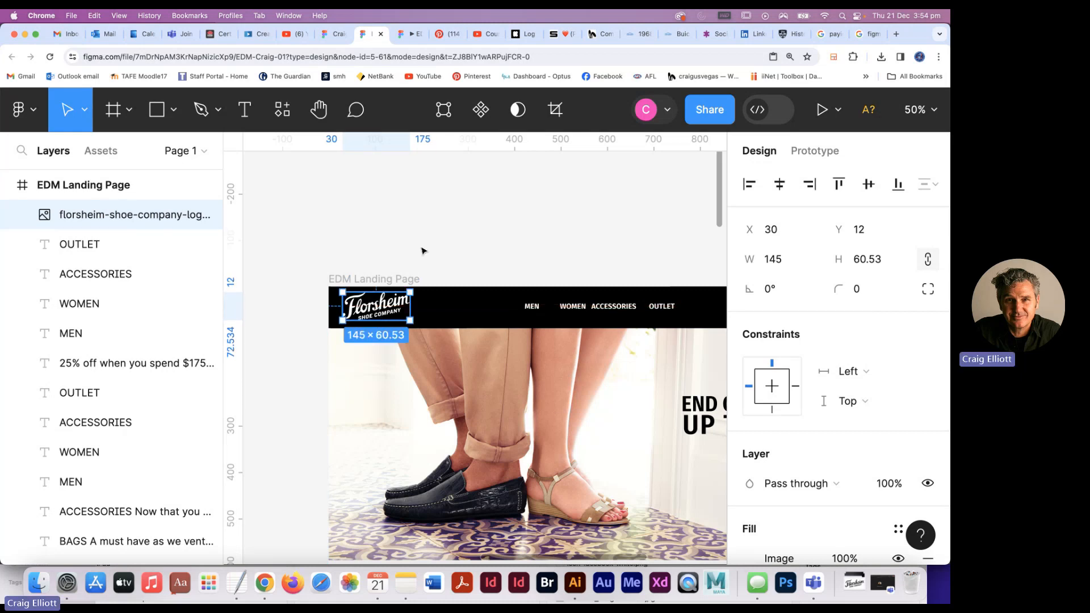
left_click(463, 225)
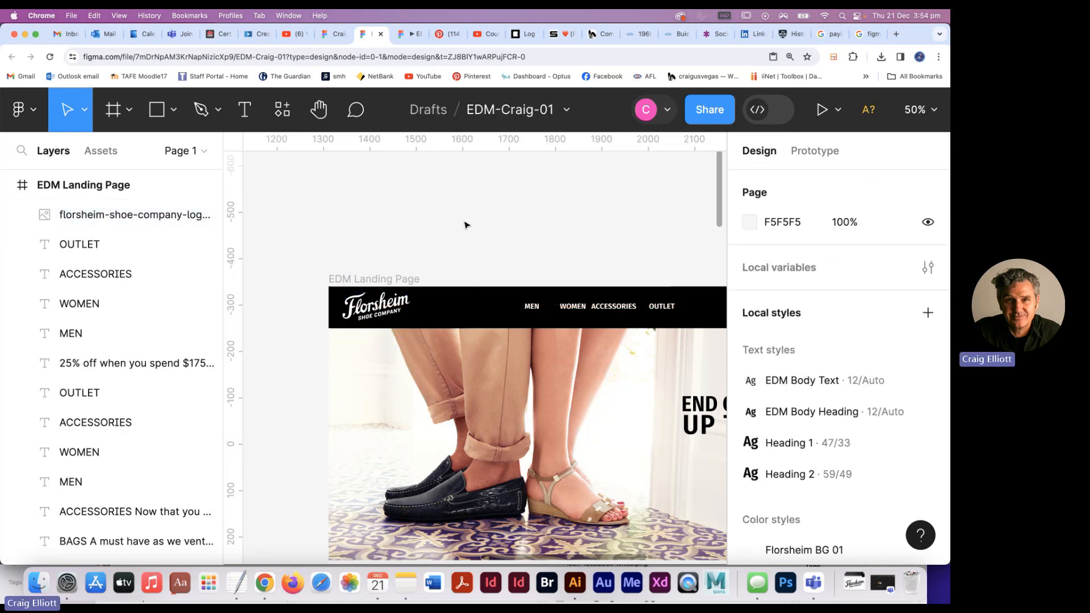
Move the MEN, WOMEN, ACCESSORIES and OUTLET labels together about 154 px along the header towards the logo
left_click(535, 308)
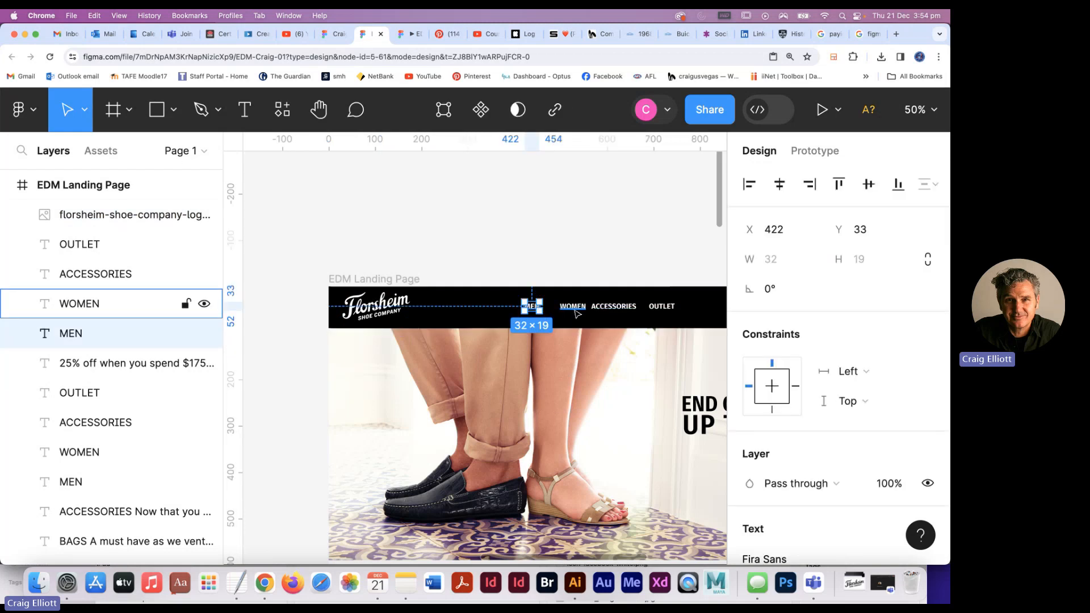
left_click(573, 306, "shift")
left_click(618, 306, "shift")
left_click(663, 308, "shift")
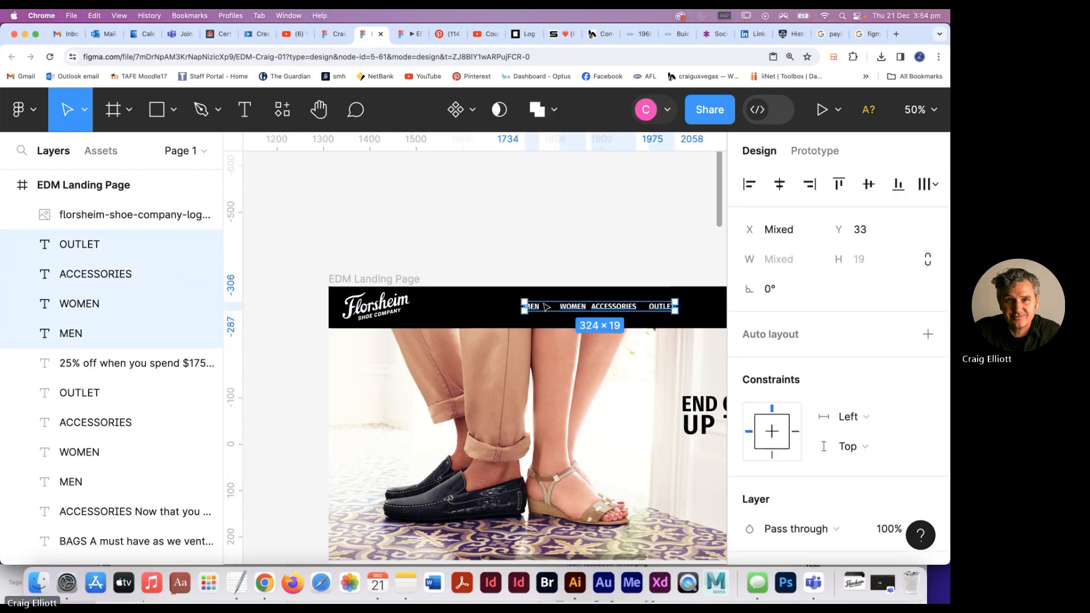
left_click_drag(539, 308, 467, 309)
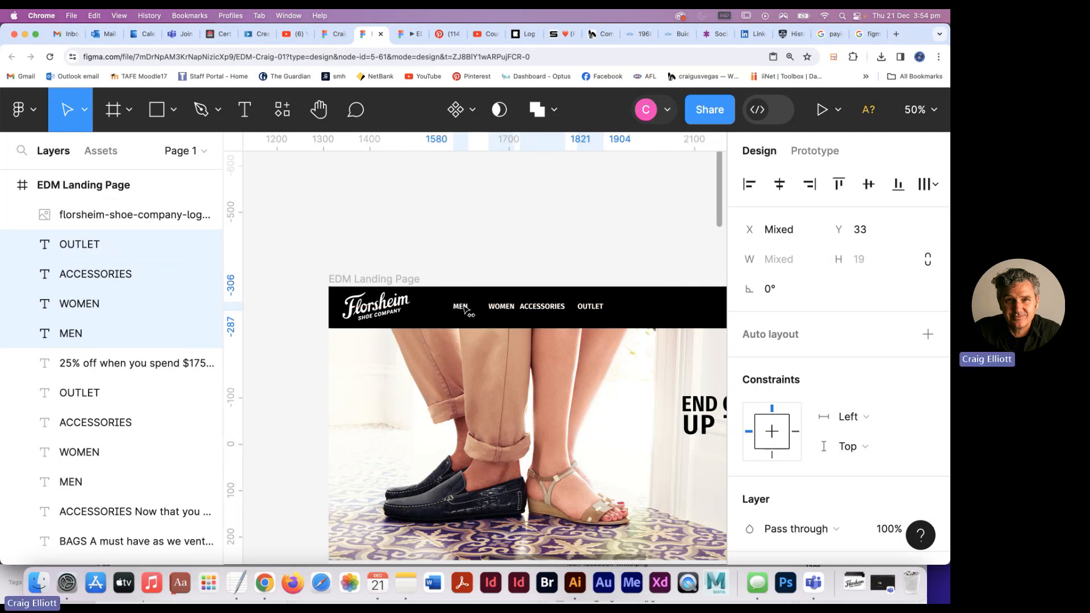
left_click(554, 278)
Check the search field's size and placement in the Illustrator reference and return to Figma in Chrome with the Rectangle tool active
scroll(601, 312, "right", 4)
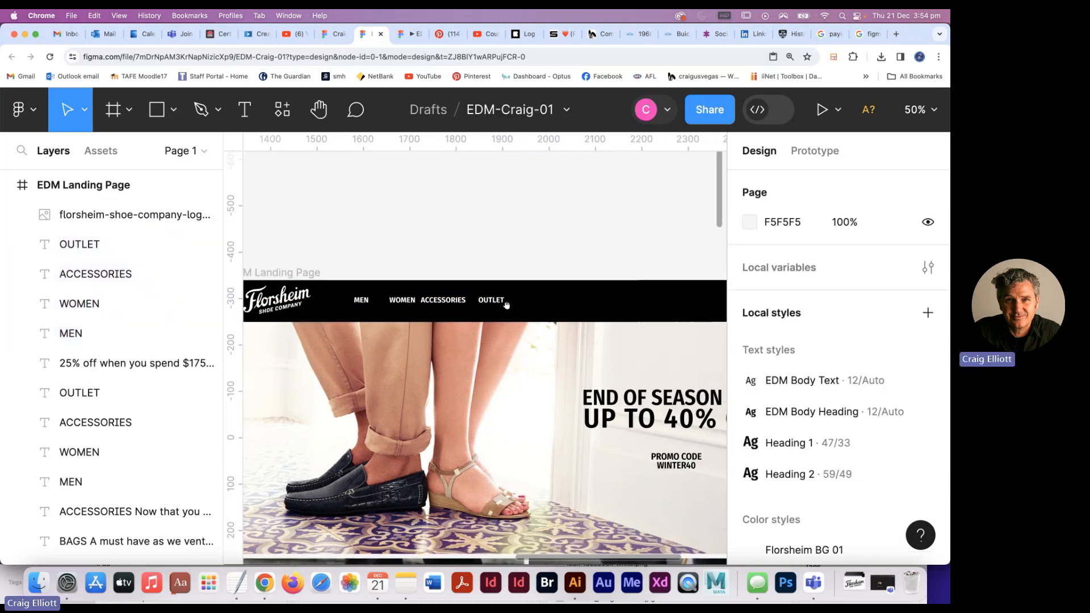
left_click(178, 114)
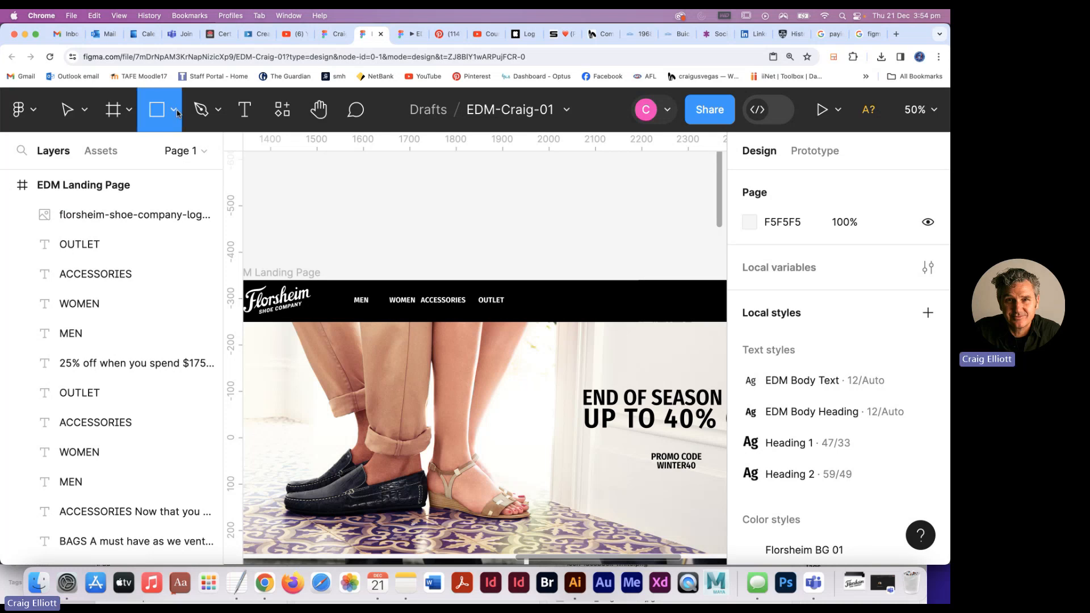
key("super+Tab")
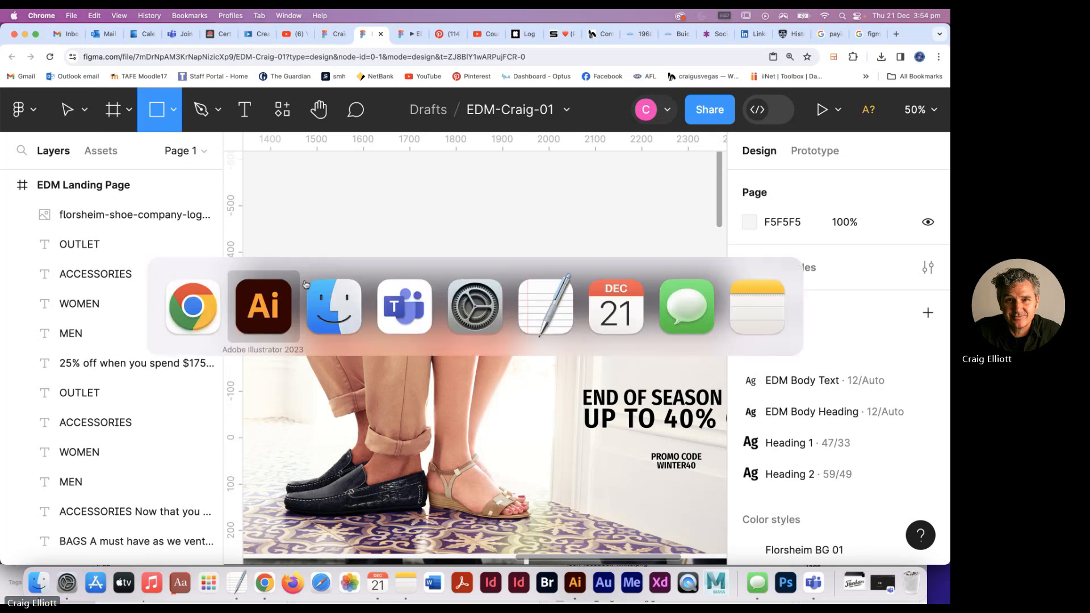
left_click(264, 301)
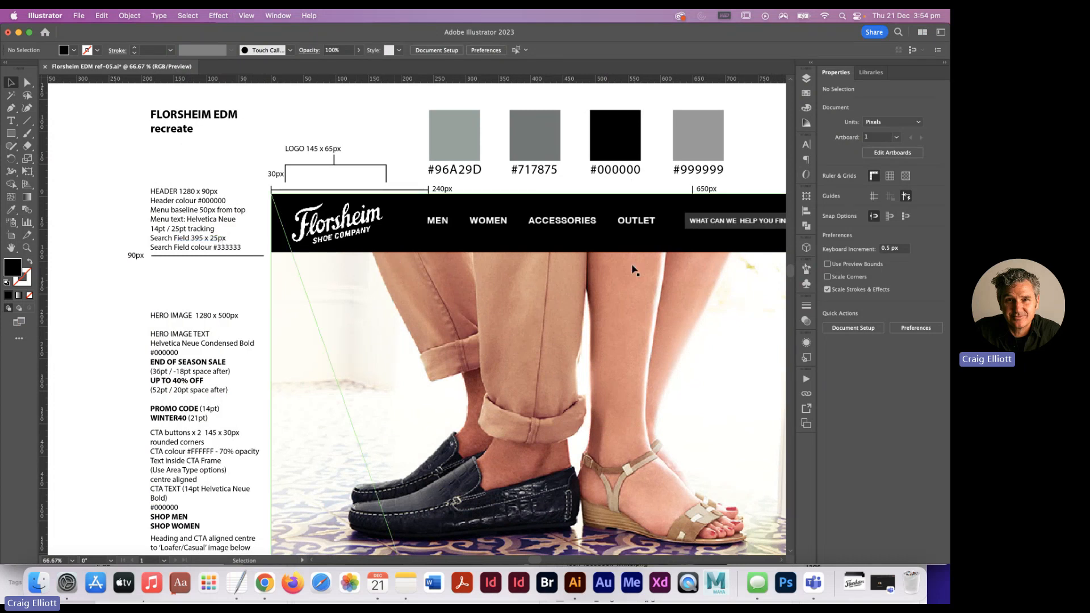
scroll(637, 256, "right", 8)
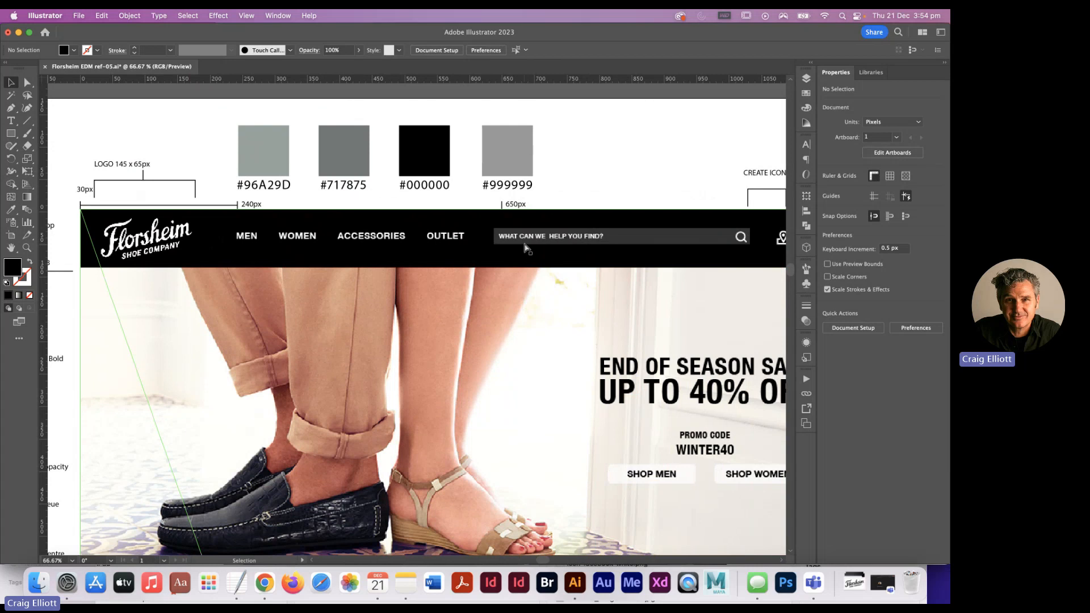
key("super+Tab")
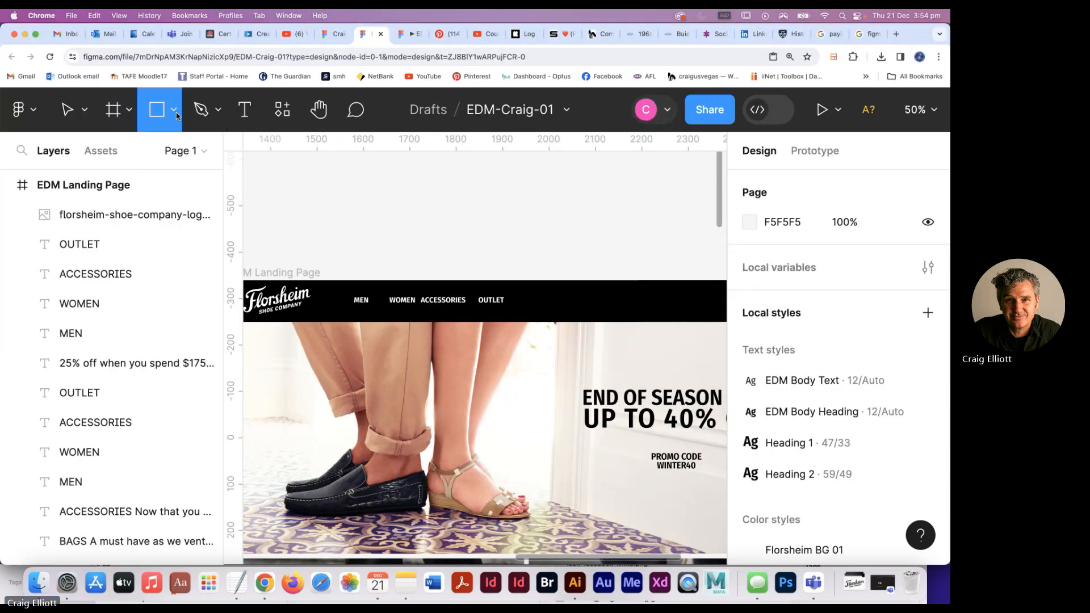
key("super+Tab")
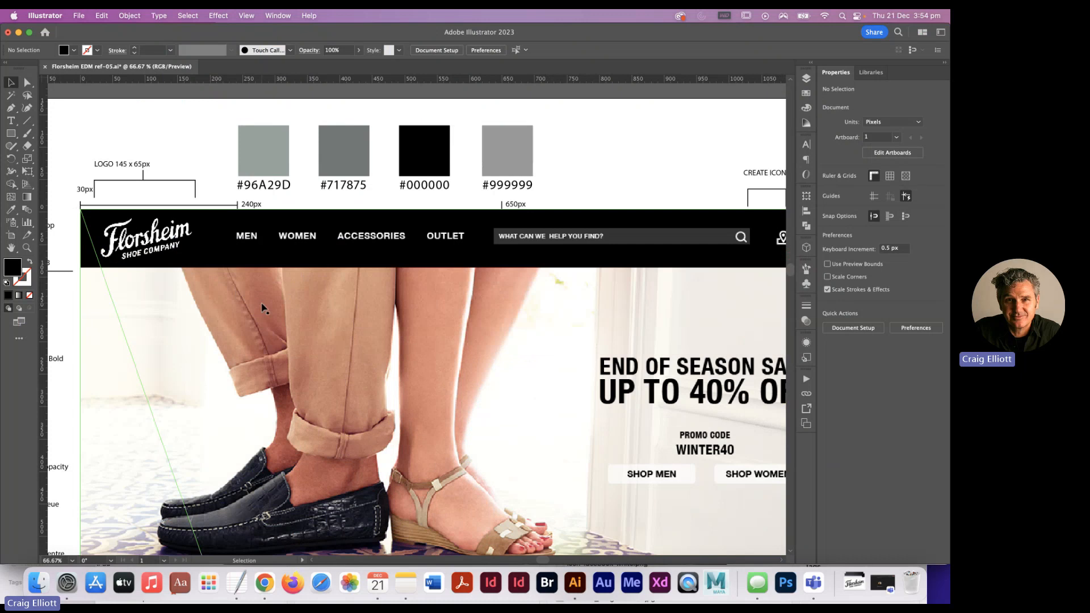
left_click_drag(264, 308, 425, 306)
key("super+Tab")
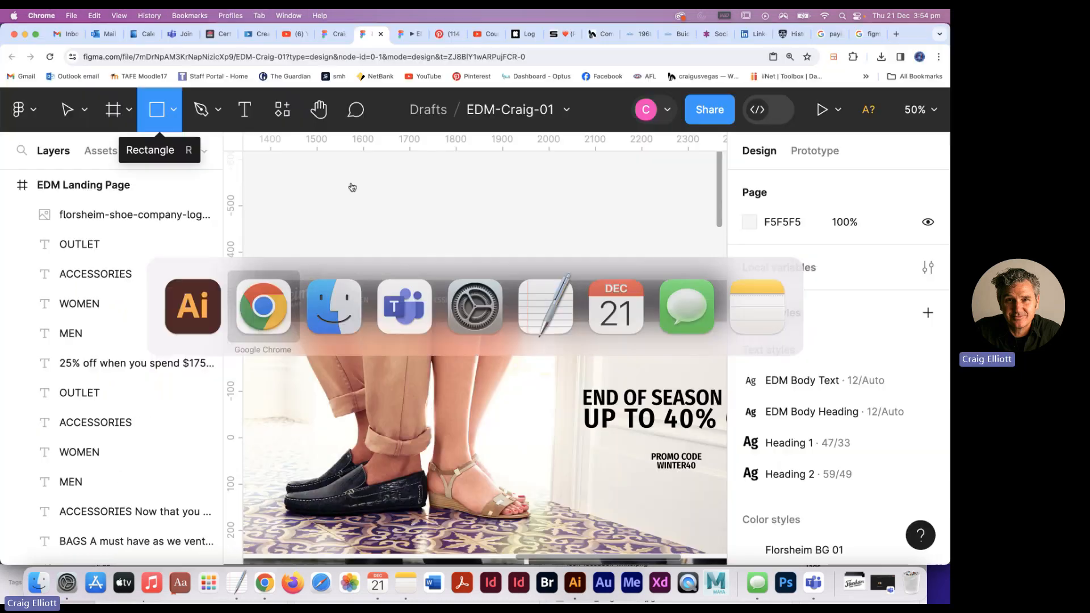
Draw a search field rectangle about 486 × 25 px beside the OUTLET label in the header and set its width to 395
left_click_drag(407, 278, 633, 292)
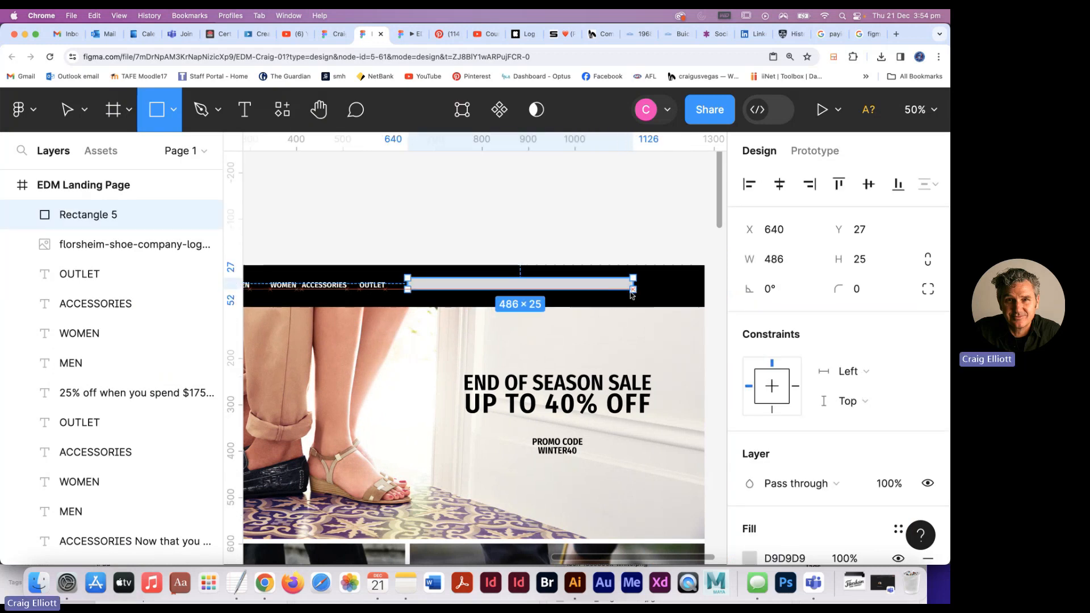
left_click(777, 262)
type("395")
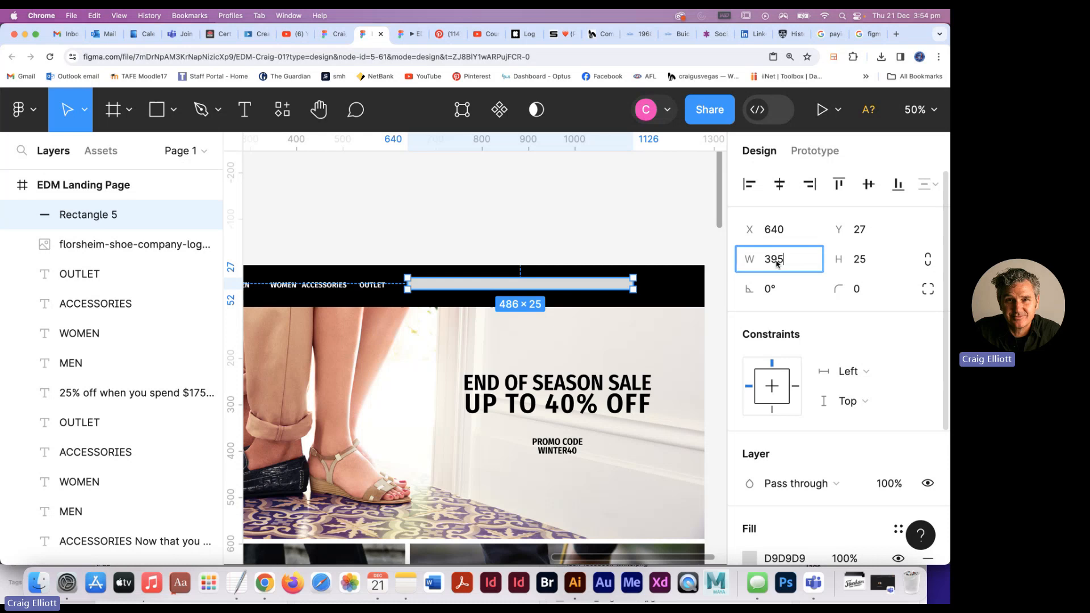
key("Tab")
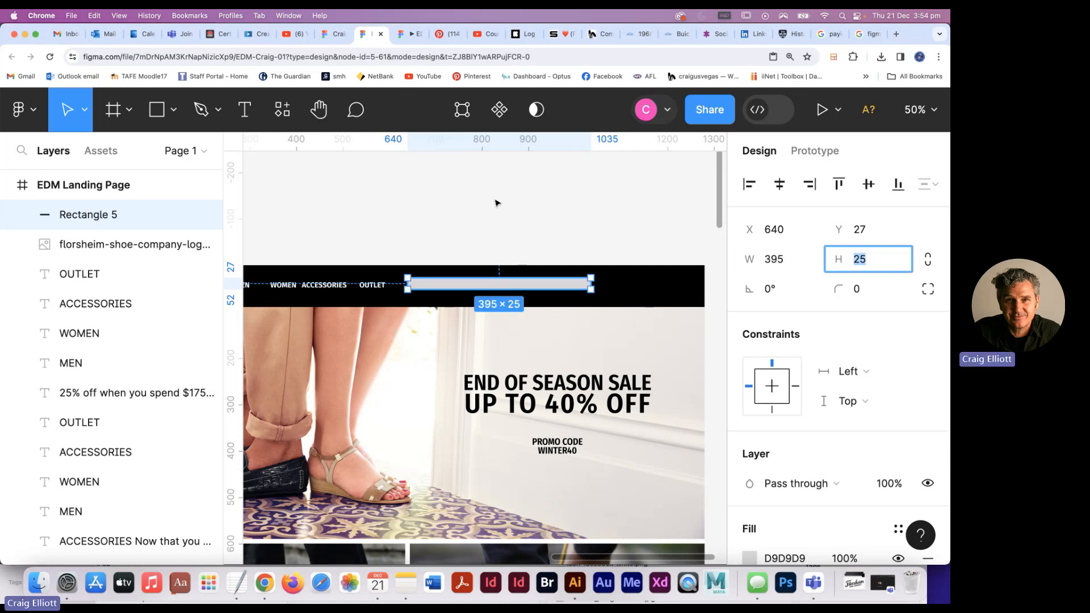
key("Return")
left_click(291, 176)
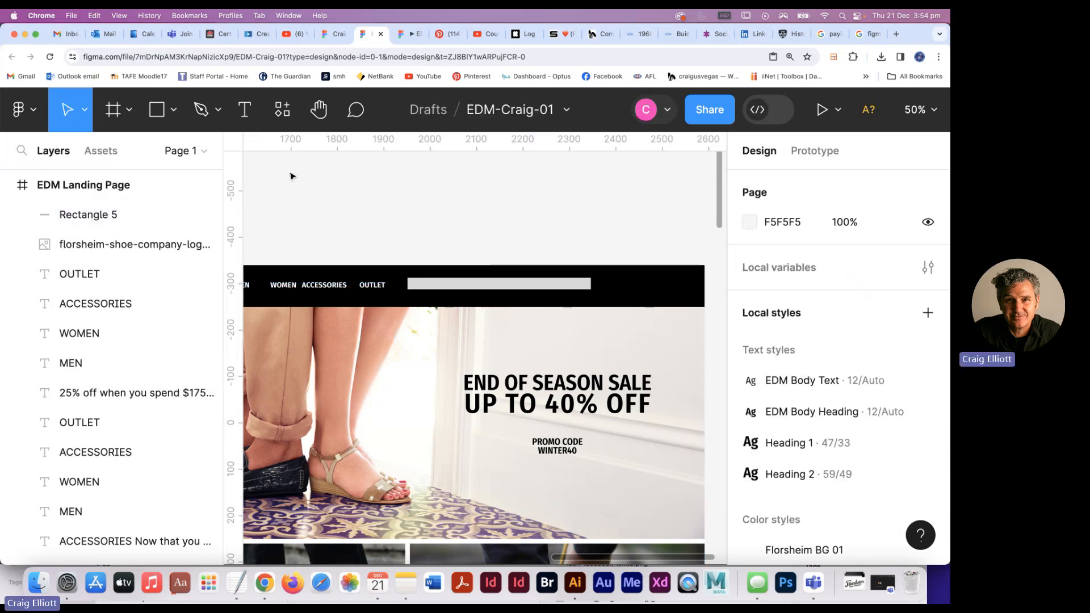
Check the search field's offset in the Illustrator reference, switch back to Figma and set the rectangle's X position to 650
left_click_drag(371, 212, 508, 182)
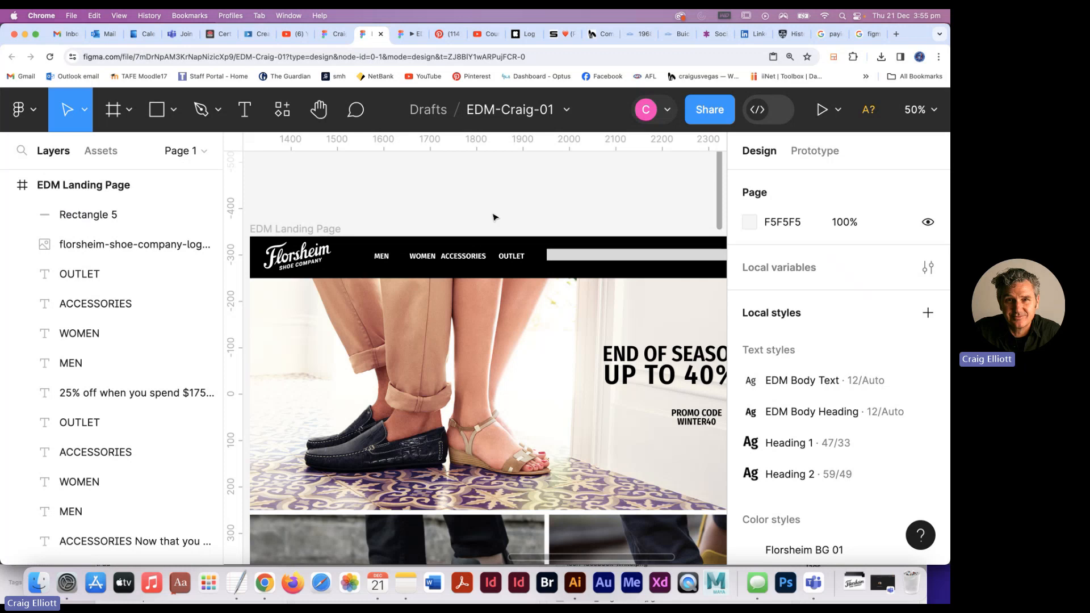
key("super+Tab")
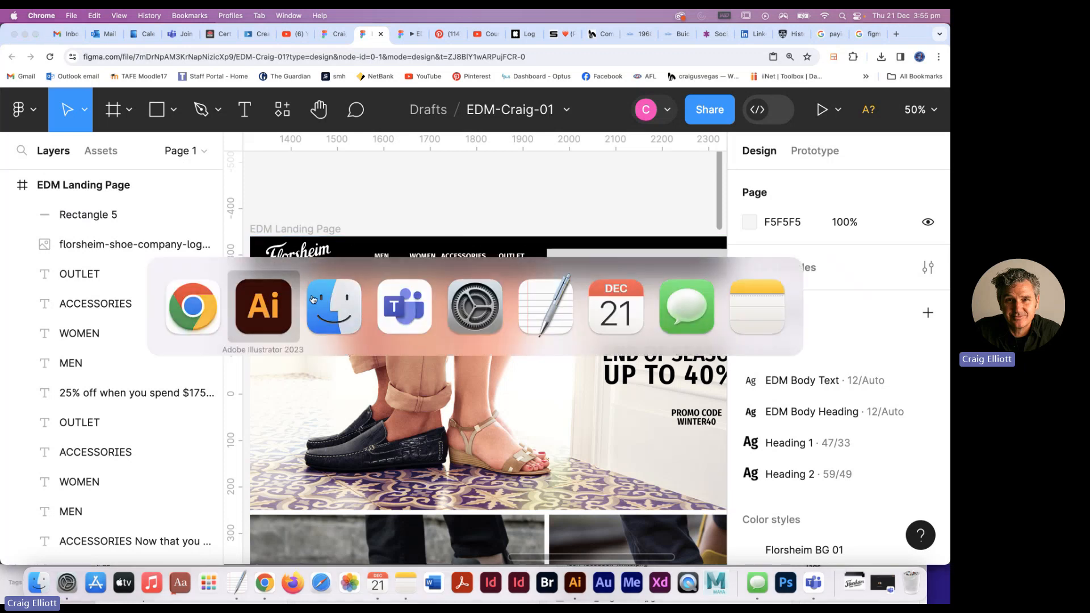
left_click(262, 306)
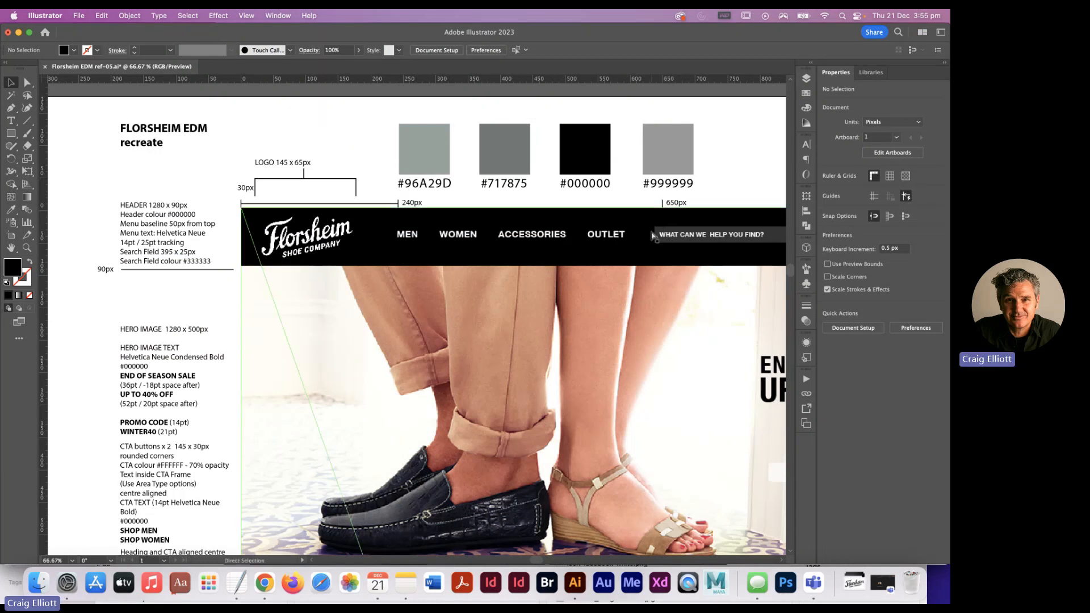
key("super+Tab")
left_click(578, 259)
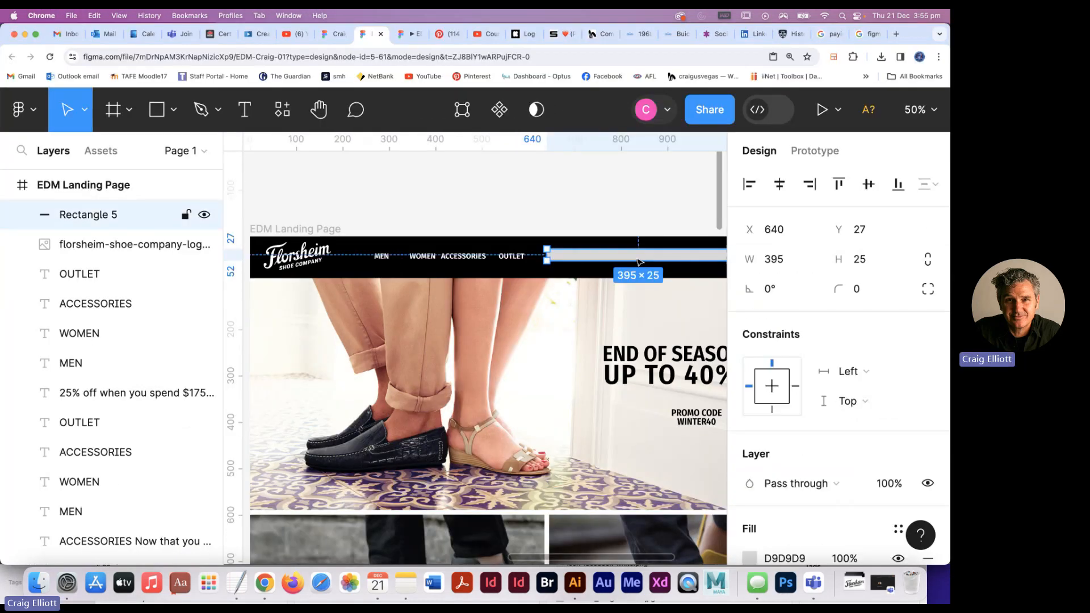
left_click(778, 231)
double_click(780, 230)
type("650")
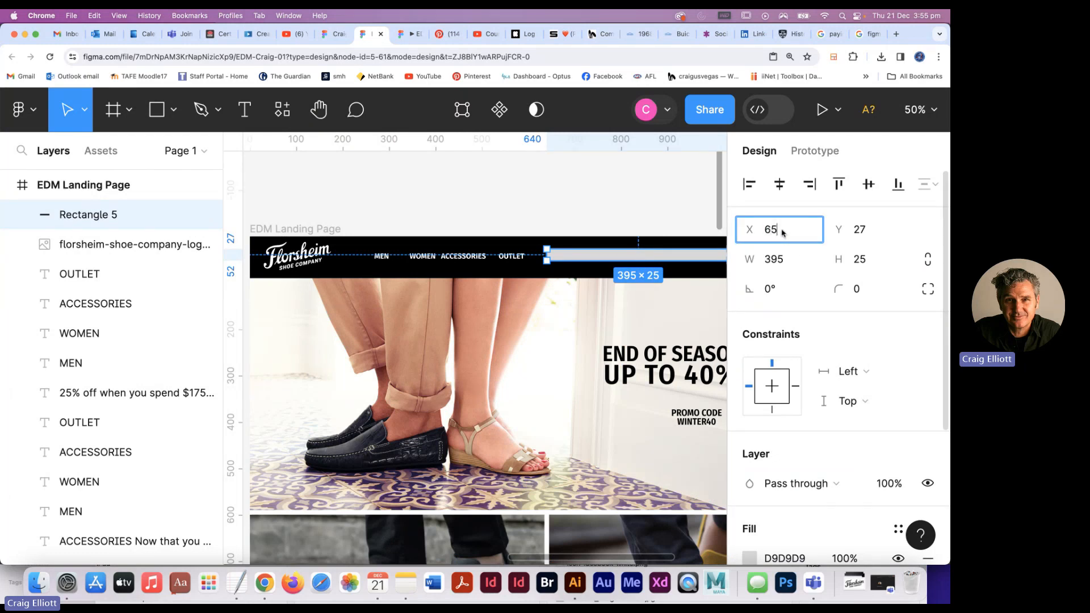
key("Tab")
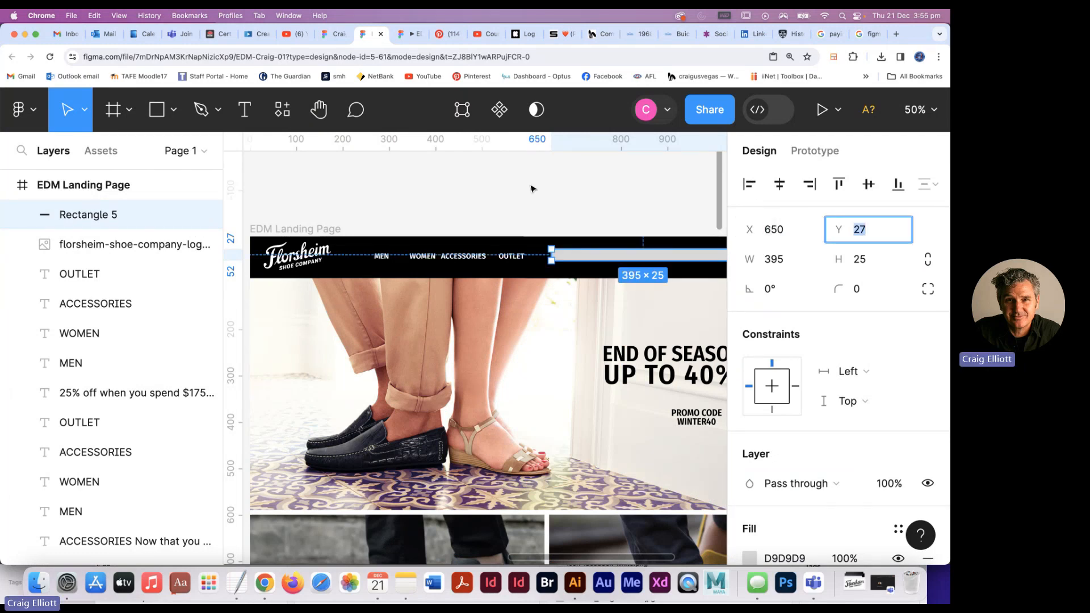
left_click(382, 256, "shift")
left_click(424, 258, "shift")
left_click(473, 259, "shift")
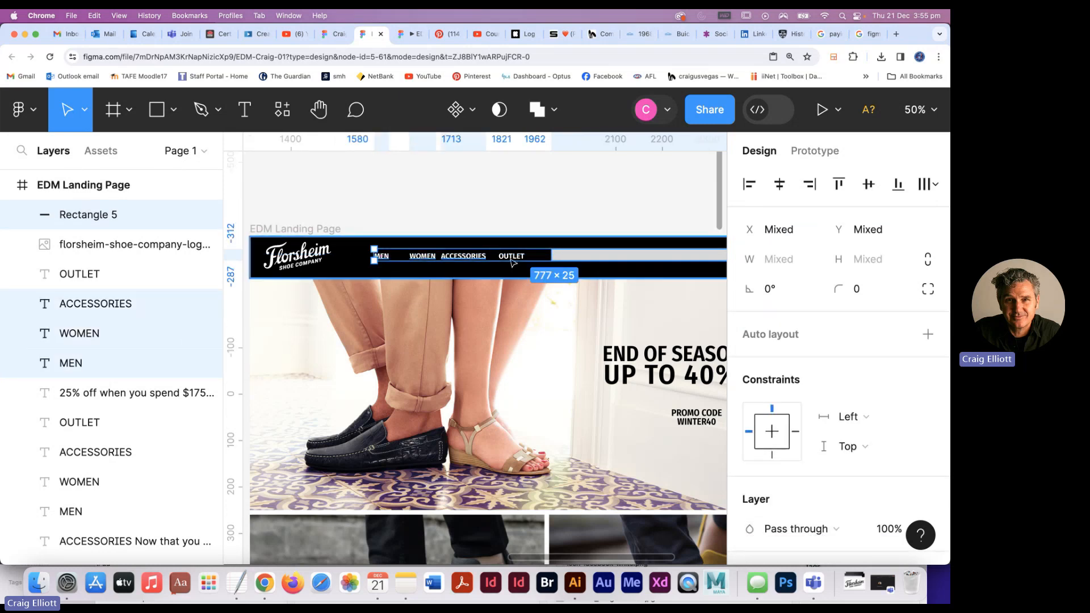
left_click(520, 259, "shift")
left_click(576, 259, "shift")
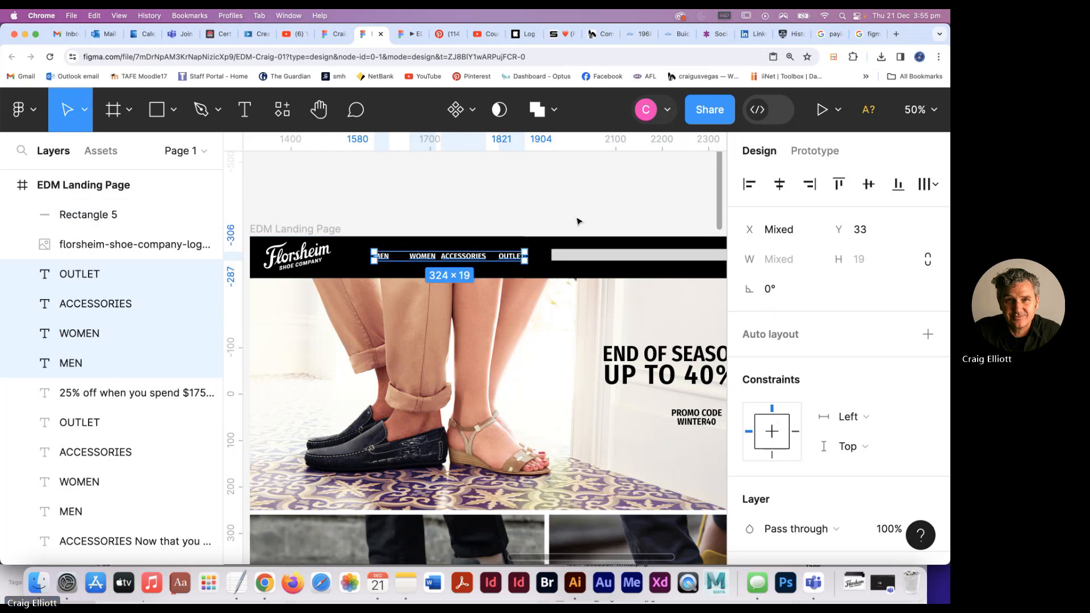
left_click(578, 221)
Align the search field rectangle and the OUTLET, ACCESSORIES, WOMEN and MEN labels on their vertical centres
left_click(569, 255)
left_click(511, 260, "shift")
left_click(474, 259, "shift")
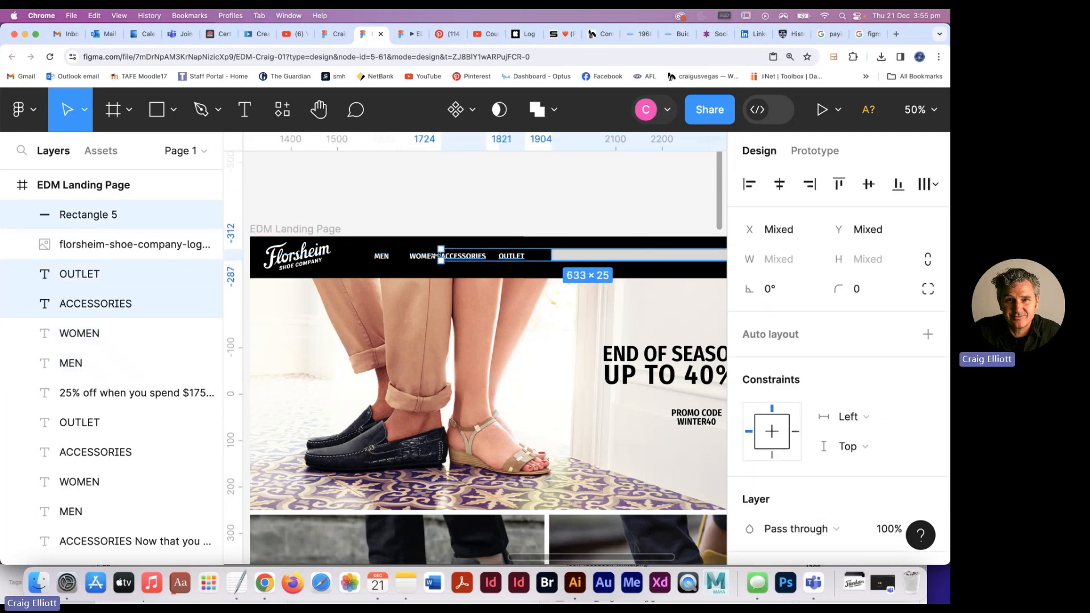
left_click(423, 260, "shift")
left_click(383, 261, "shift")
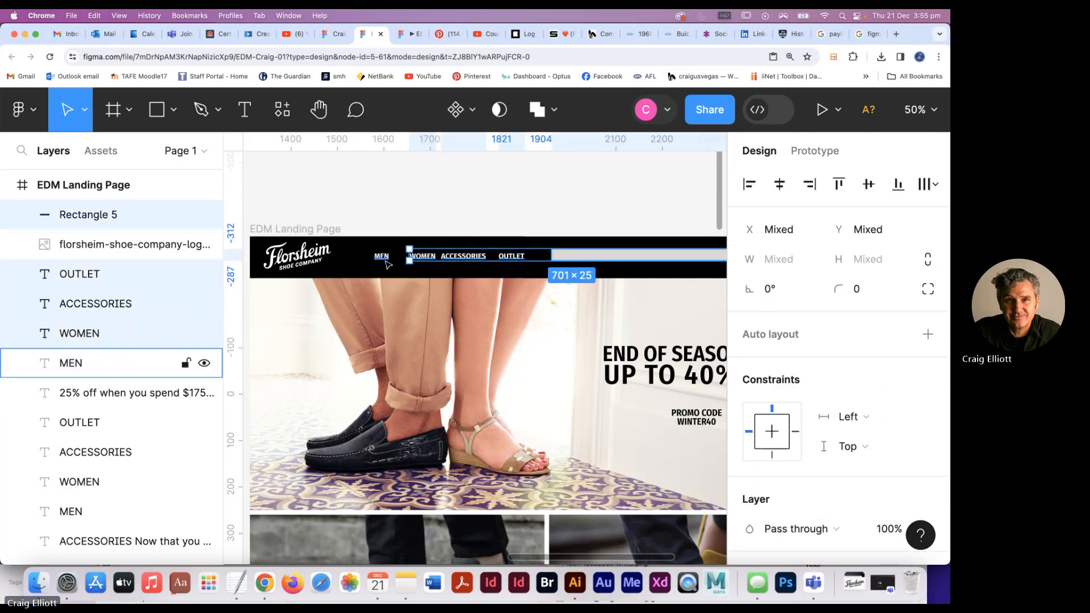
left_click(869, 184)
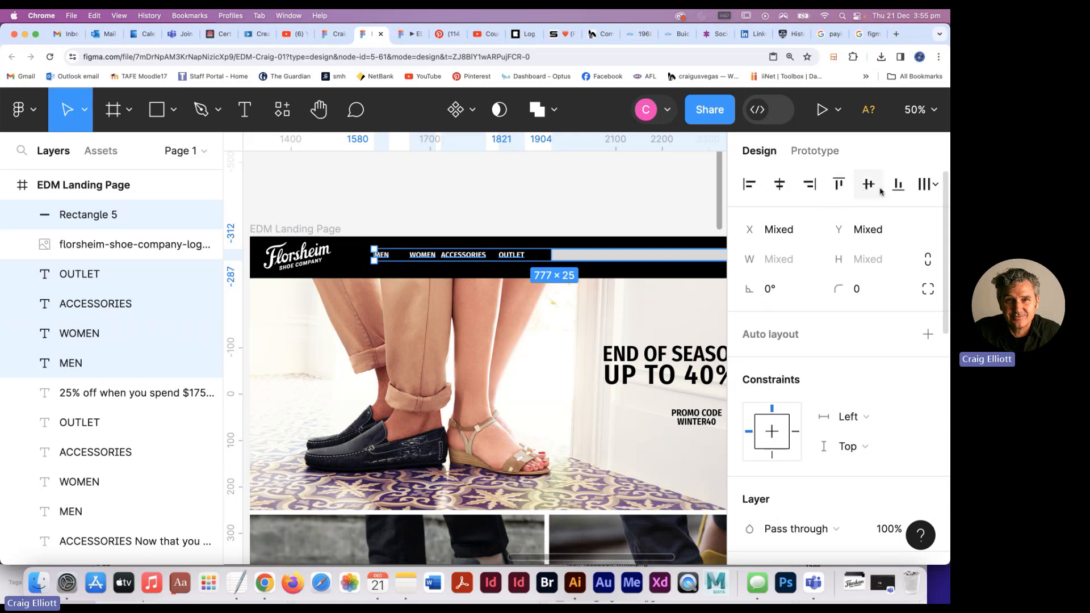
Distribute the four navigation labels and the search field rectangle horizontally and set the spacing between them to 30
left_click(936, 185)
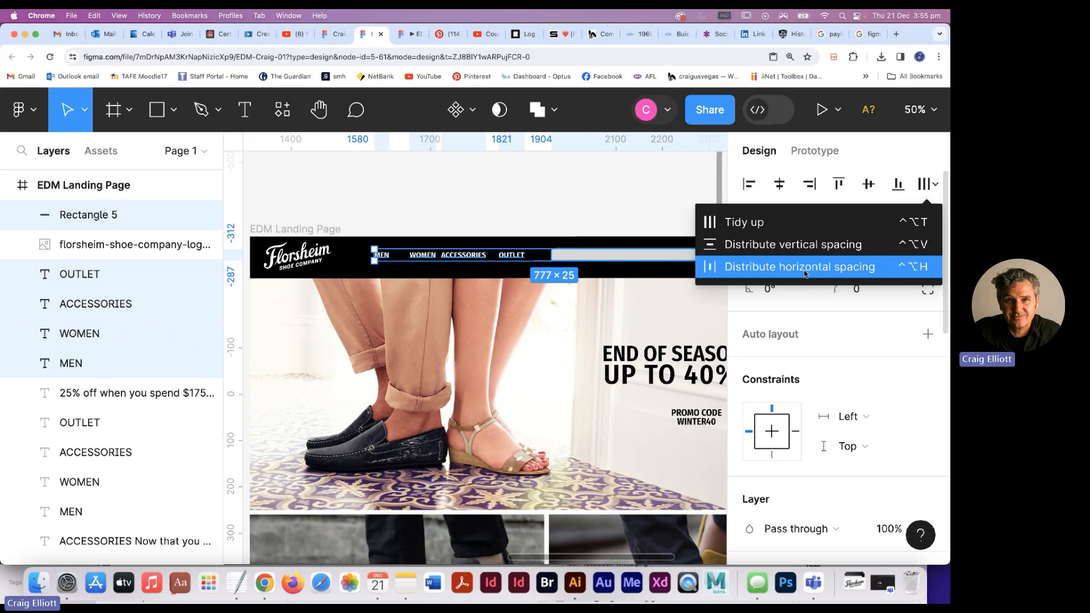
left_click(787, 267)
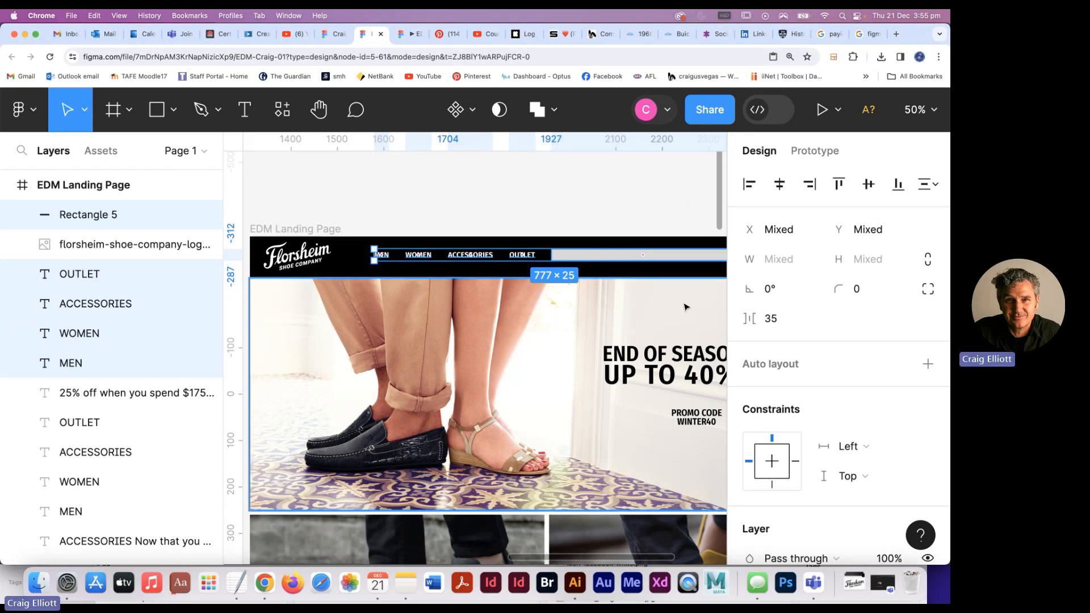
left_click(772, 319)
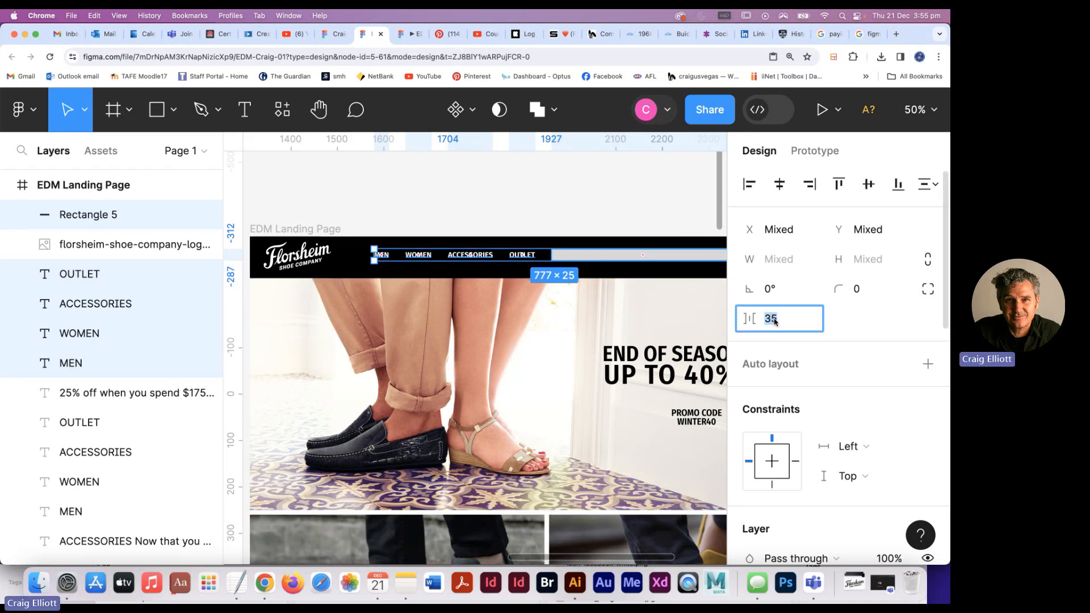
type("30")
key("Tab")
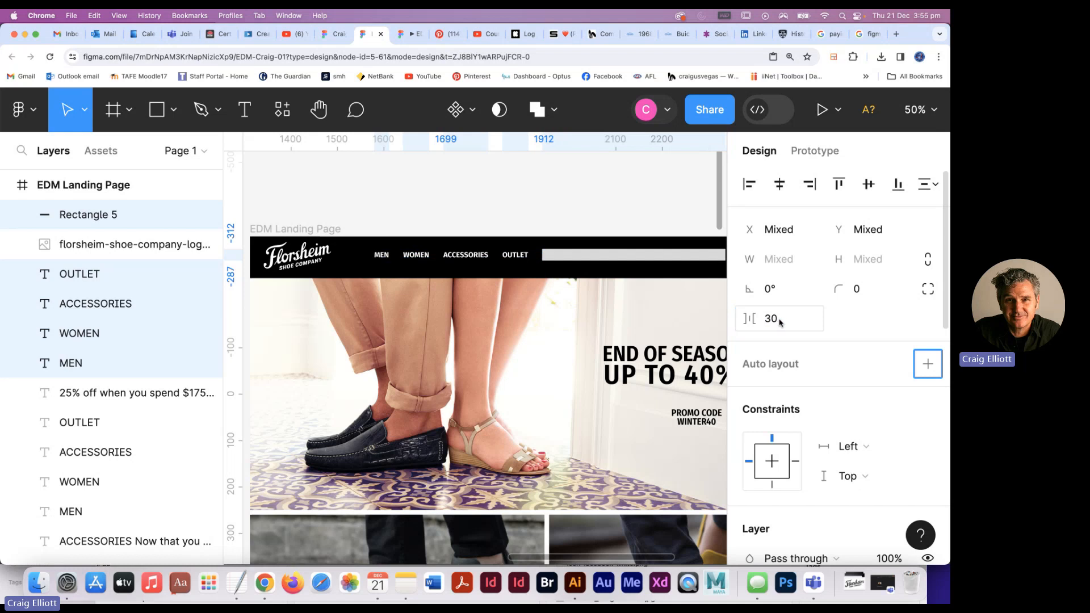
left_click(564, 215)
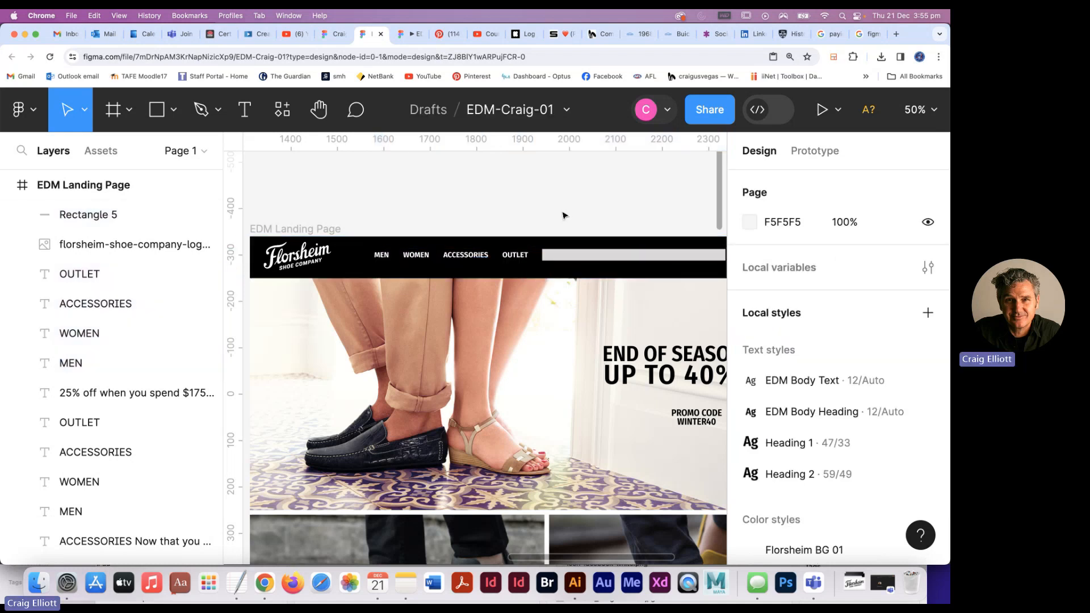
Examine the search field rectangle's position and review the spacing of the elements across the header
left_click(568, 255)
left_click(595, 188)
left_click(594, 258)
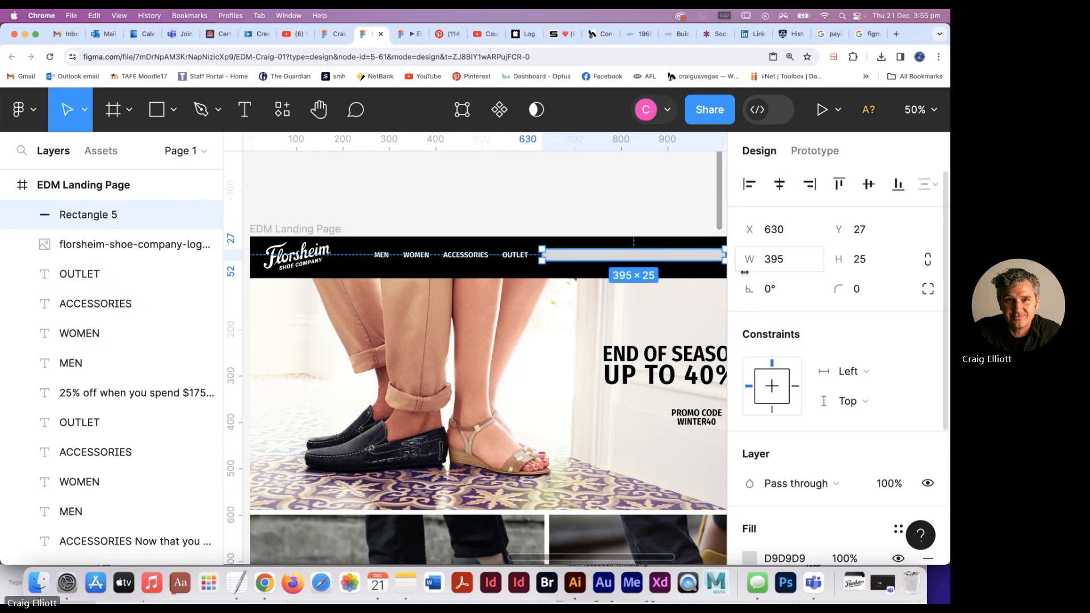
left_click(606, 220)
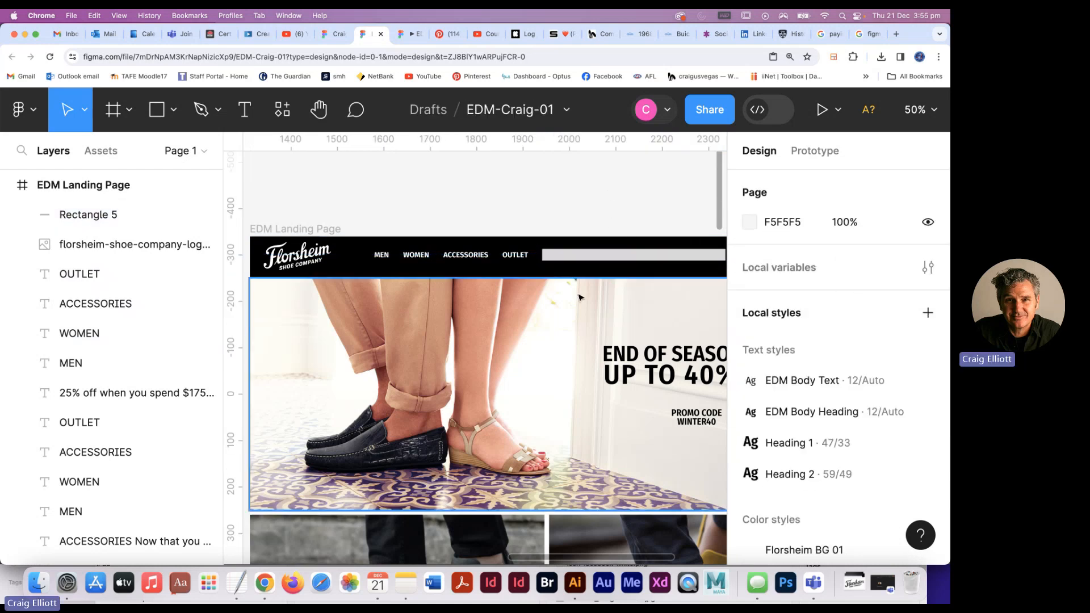
left_click_drag(579, 295, 528, 299)
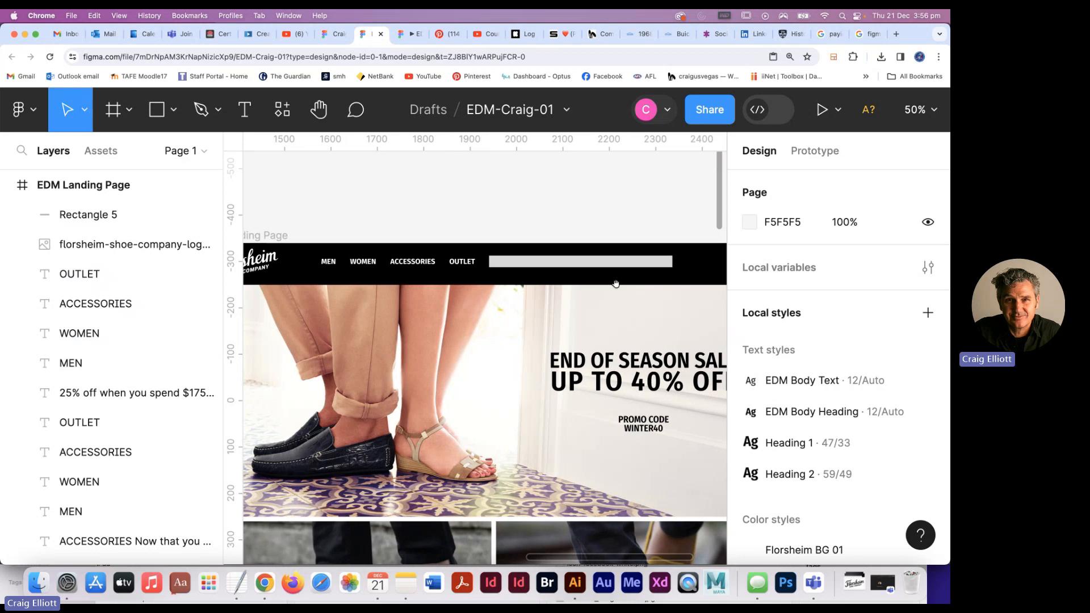
left_click_drag(583, 223, 465, 225)
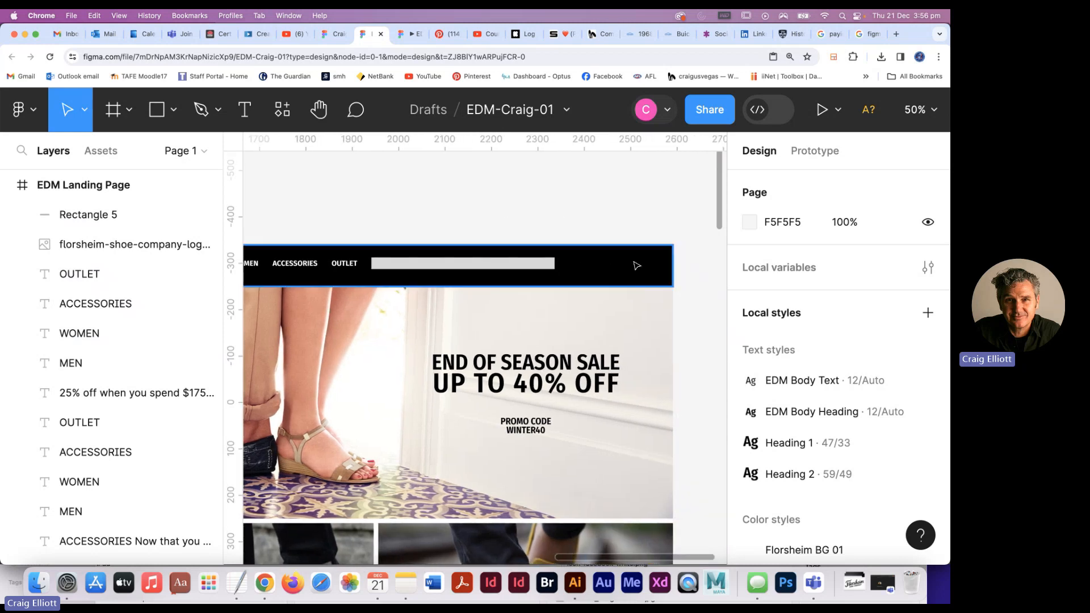
scroll(497, 323, "left", 5)
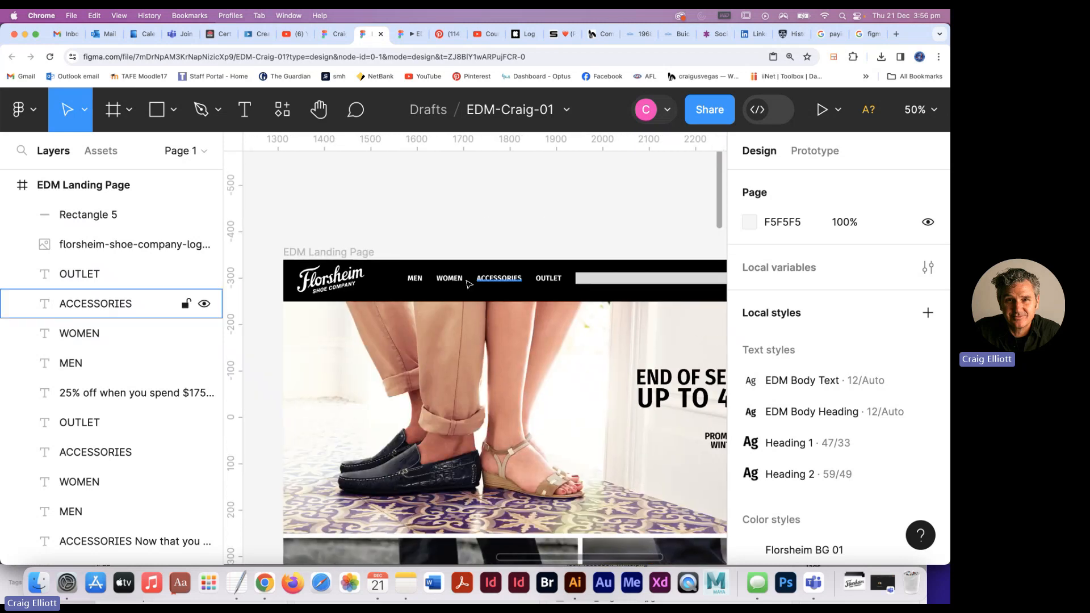
Move the search field rectangle and the four navigation labels together towards the logo, leaving a gap of about 53 before MEN
left_click(613, 278)
left_click(548, 279, "shift")
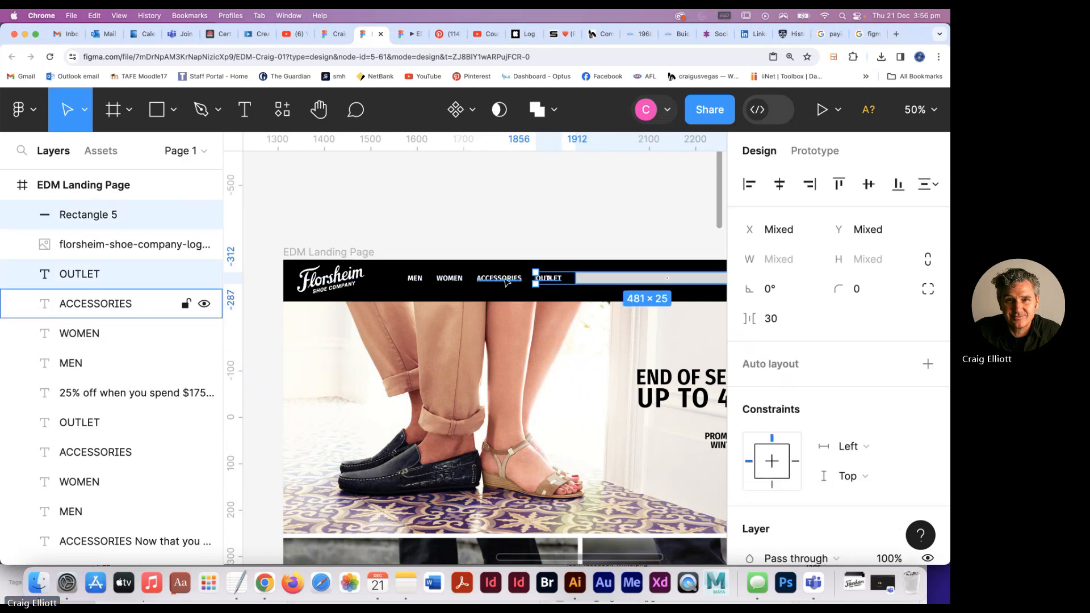
left_click(505, 280, "shift")
left_click(449, 279, "shift")
left_click(416, 279, "shift")
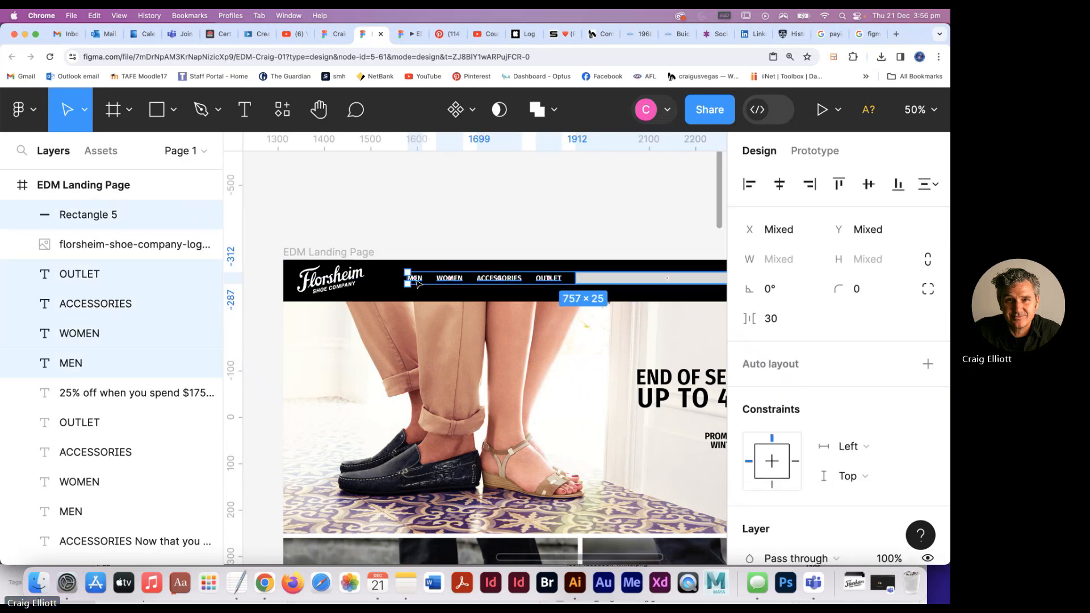
left_click_drag(417, 282, 398, 281)
key("space")
left_click_drag(613, 195, 566, 198)
left_click(546, 198)
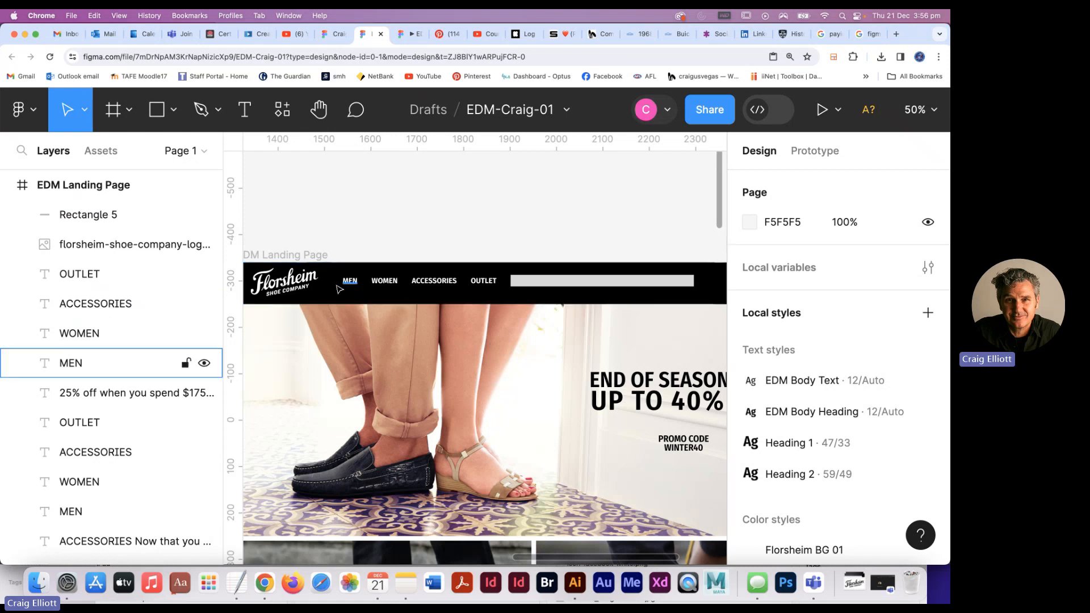
Align the Florsheim logo, the MEN, WOMEN, ACCESSORIES and OUTLET labels and the search field rectangle on their vertical centres
left_click(316, 280)
left_click(350, 280, "shift")
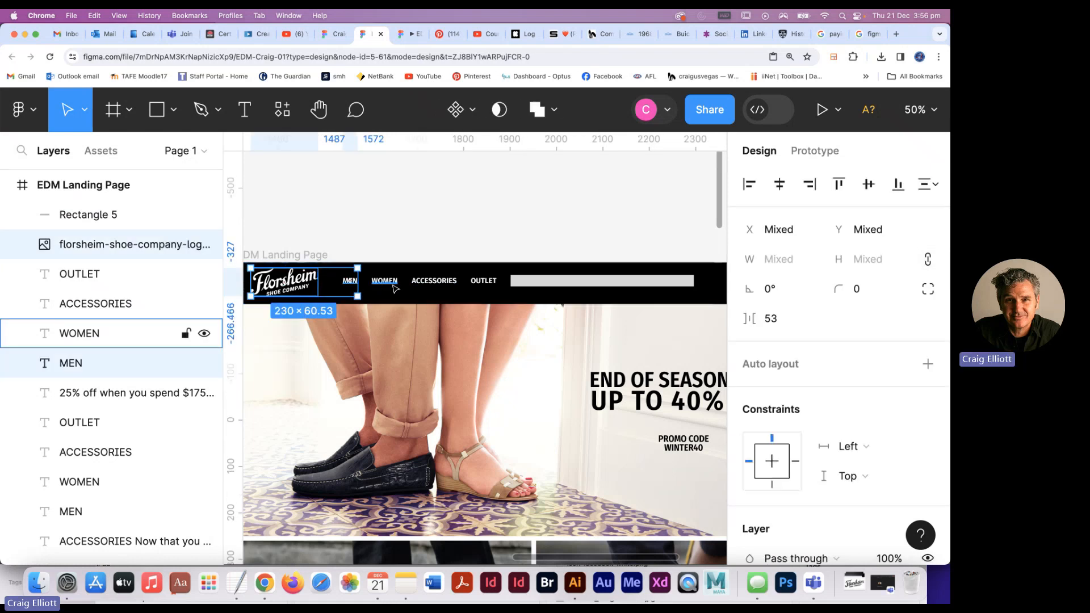
left_click(385, 280, "shift")
left_click(434, 280, "shift")
left_click(483, 280, "shift")
left_click(545, 281, "shift")
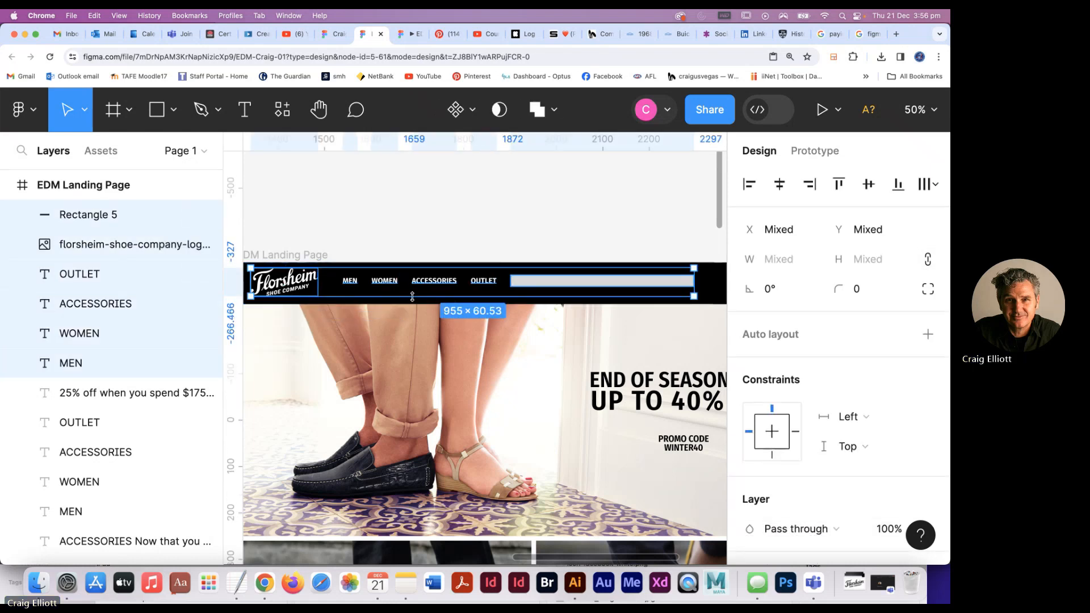
left_click(868, 183)
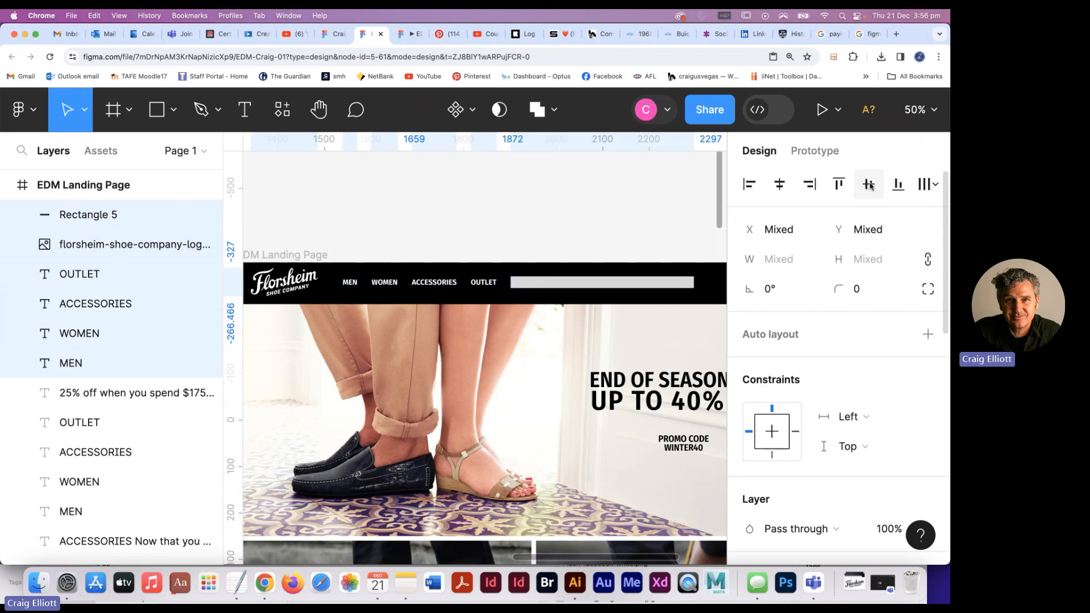
left_click(567, 211)
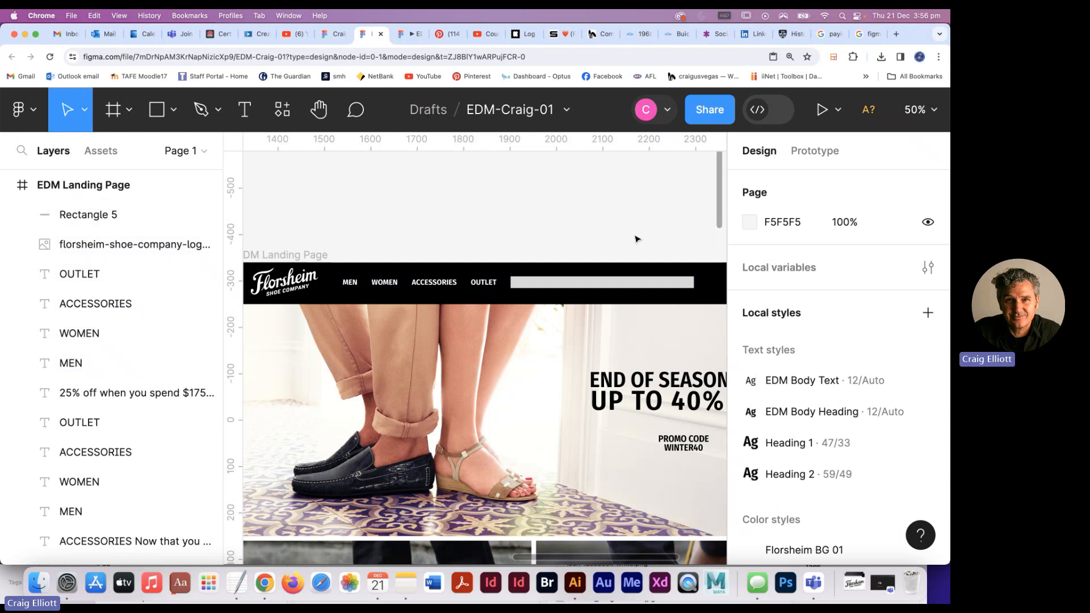
key("super+Tab")
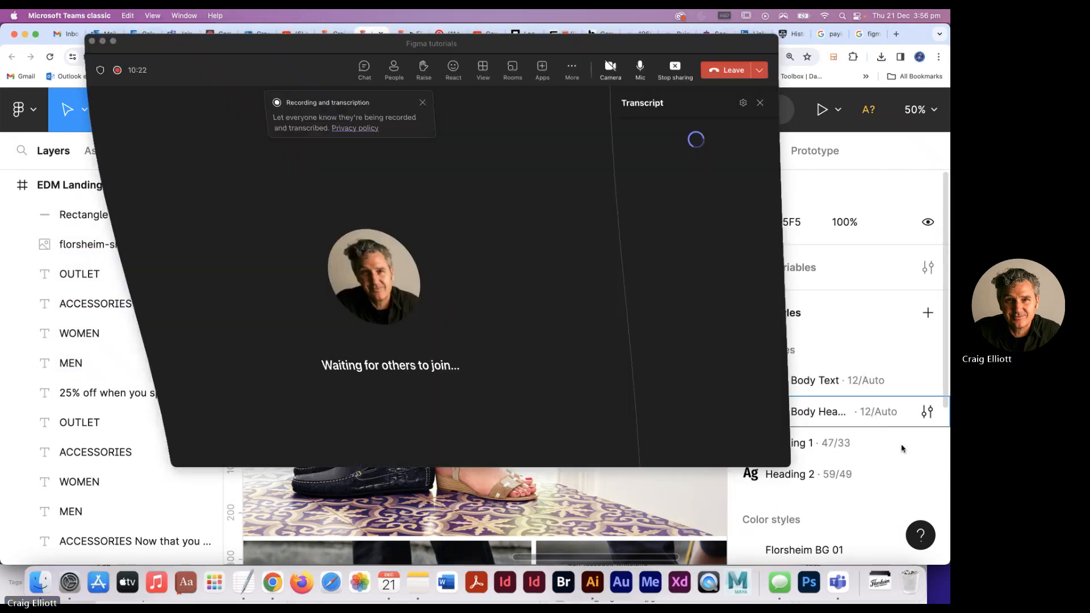